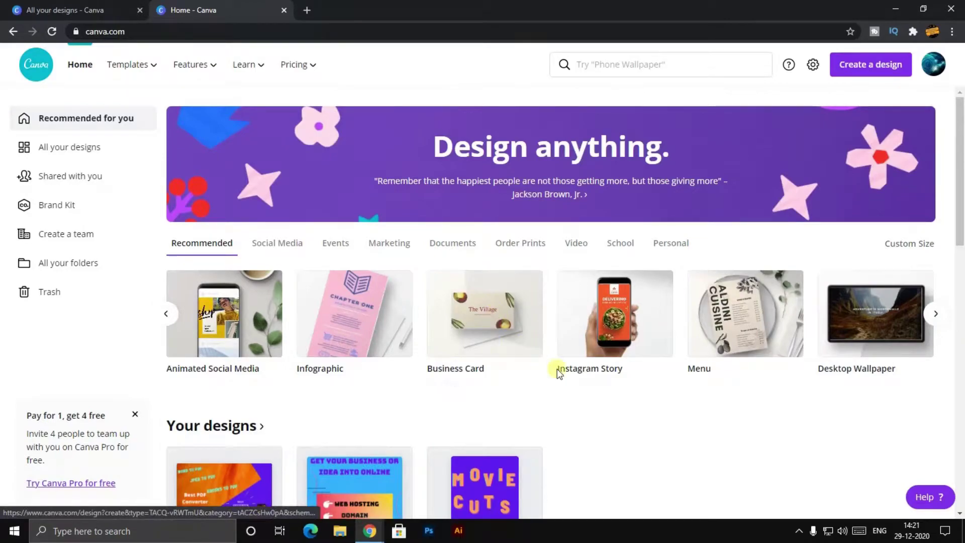
Browse the recommended design types on the home page, plus the Social Media and Events categories.
{"action": "left_click", "coordinate": [934, 314]}
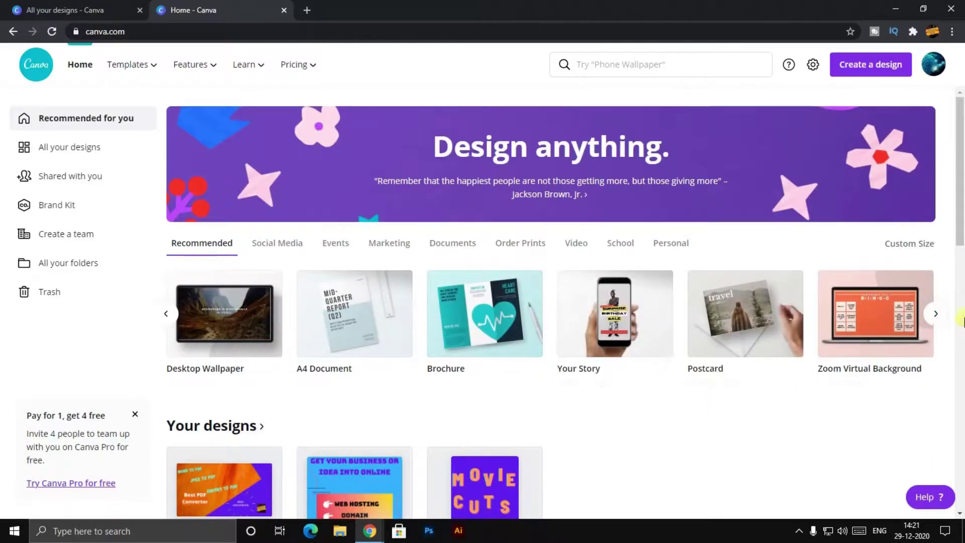
{"action": "left_click", "coordinate": [935, 313]}
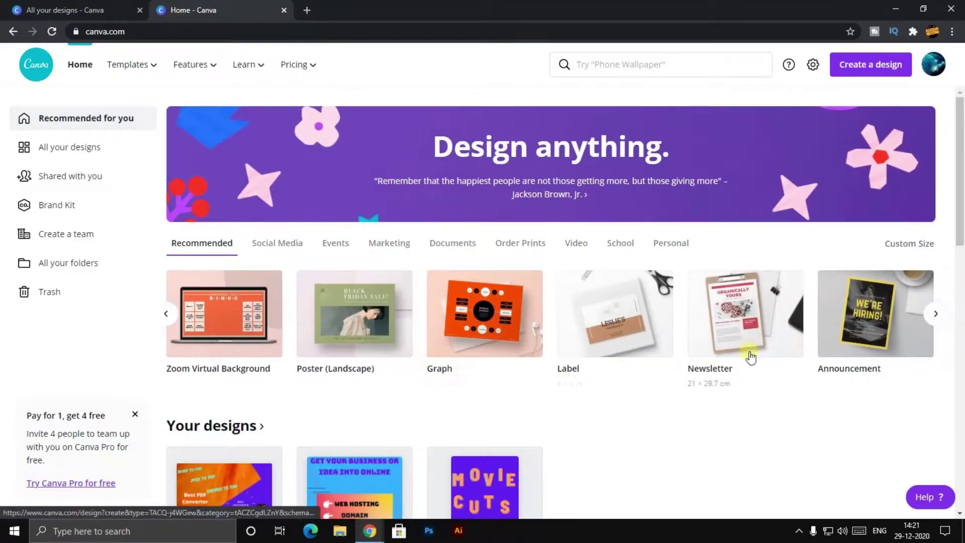
{"action": "left_click", "coordinate": [935, 314]}
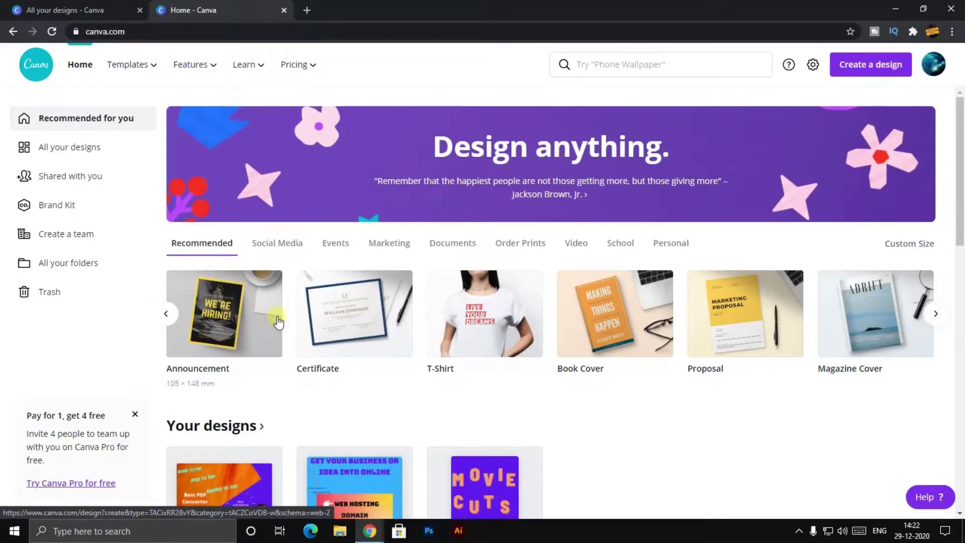
{"action": "left_click", "coordinate": [936, 314]}
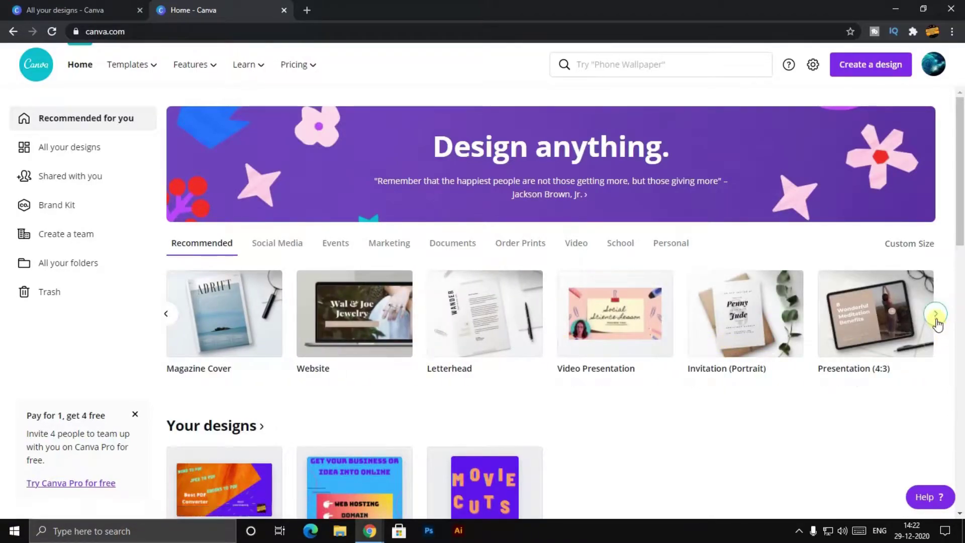
{"action": "left_click", "coordinate": [936, 315]}
{"action": "left_click", "coordinate": [936, 315]}
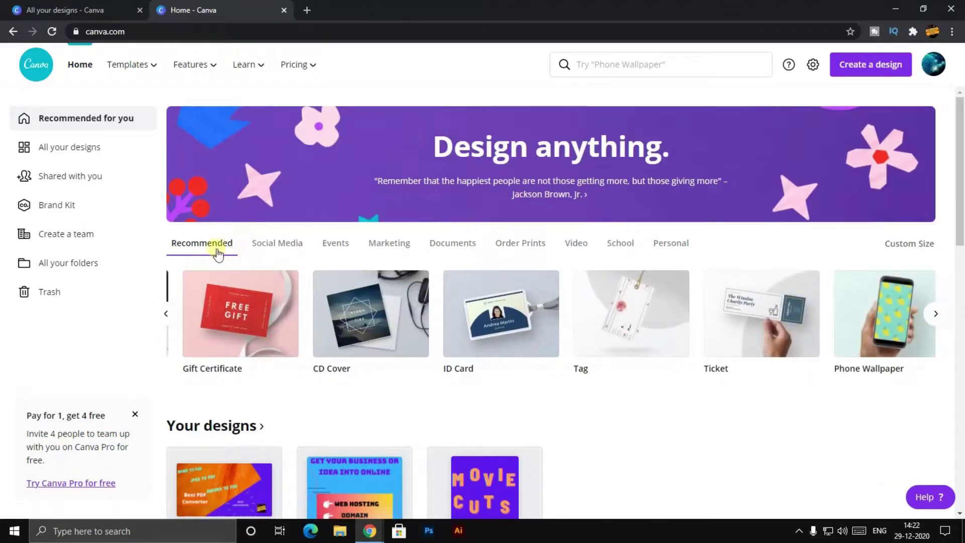
{"action": "left_click", "coordinate": [262, 246]}
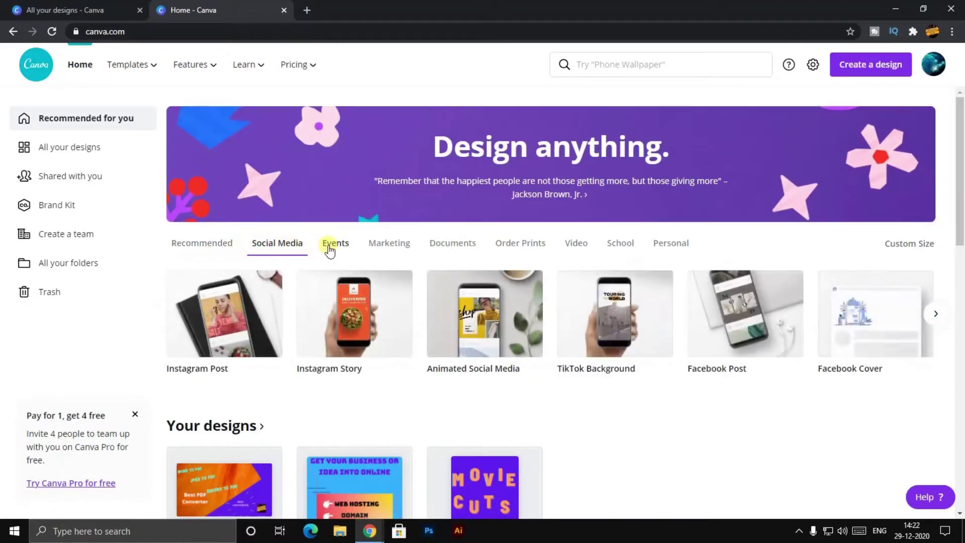
{"action": "left_click", "coordinate": [329, 247]}
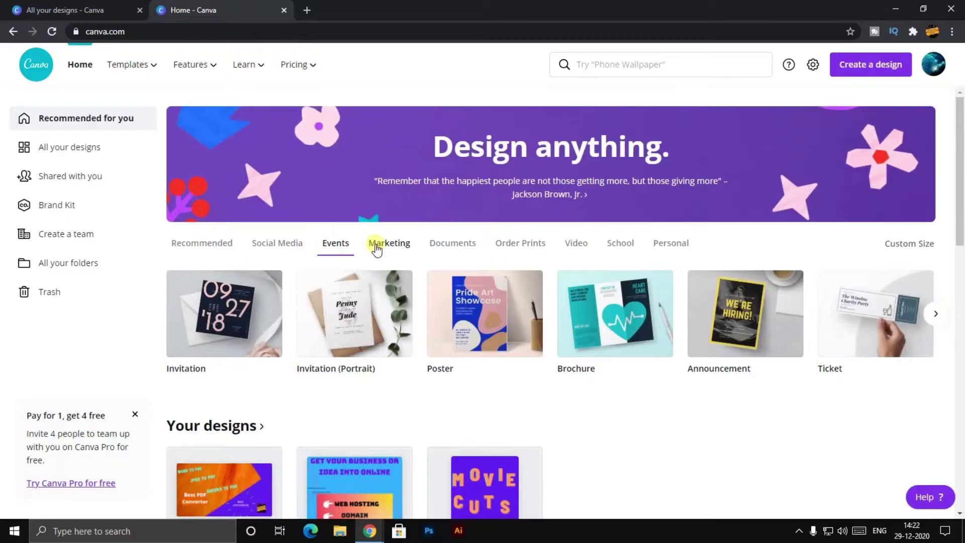
Check the measurement units offered for a custom-size design.
{"action": "left_click", "coordinate": [898, 244]}
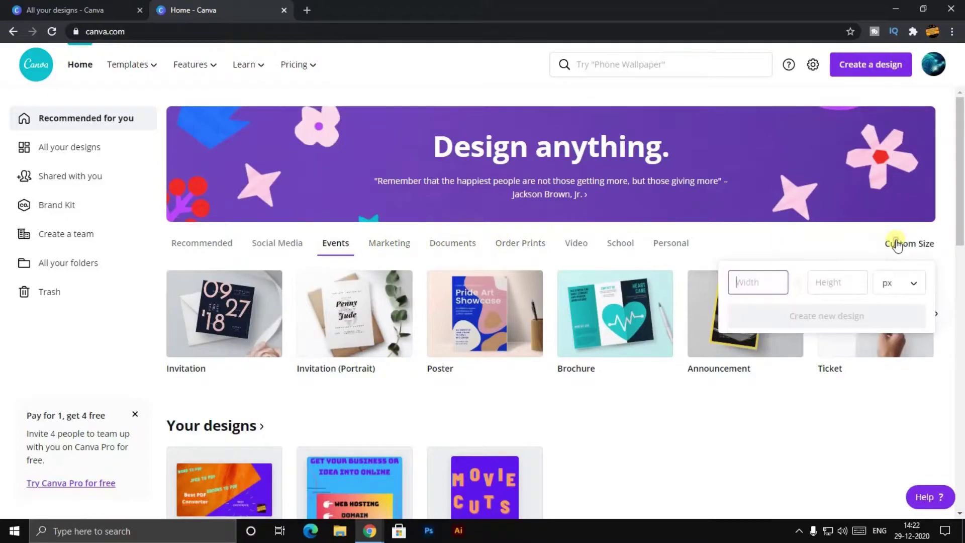
{"action": "left_click", "coordinate": [918, 286]}
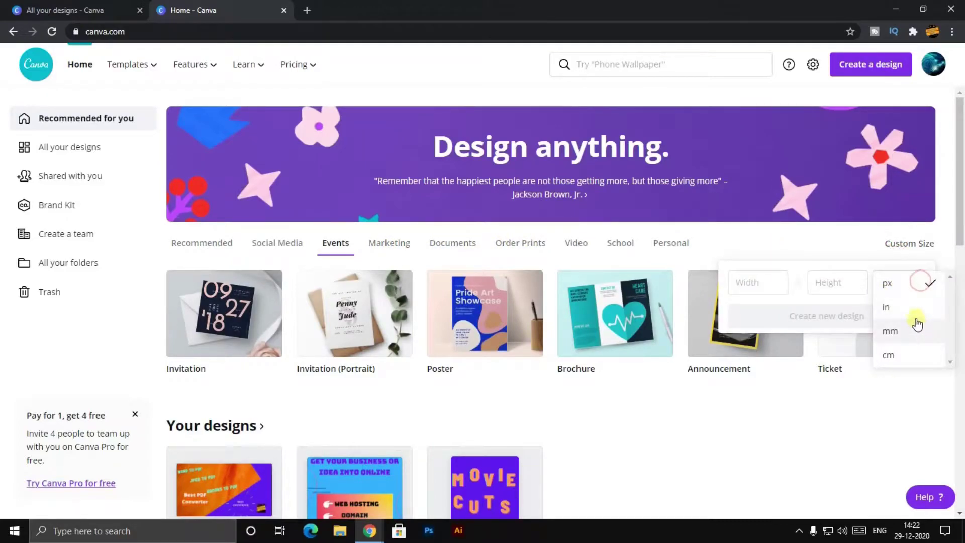
{"action": "left_click", "coordinate": [901, 408]}
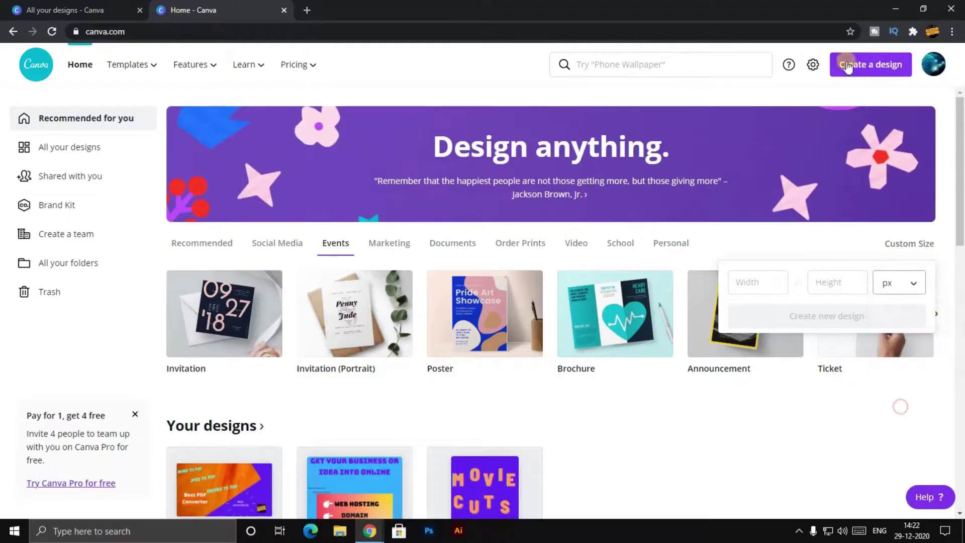
Look through the list of design types and create a new blank Logo design.
{"action": "left_click", "coordinate": [871, 64]}
{"action": "scroll", "coordinate": [855, 255], "scroll_direction": "down", "scroll_amount": 15}
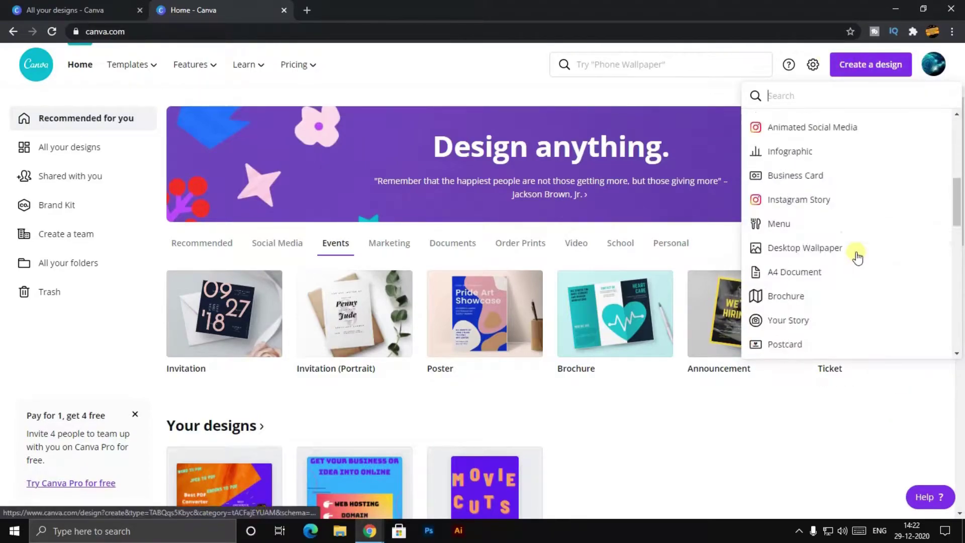
{"action": "scroll", "coordinate": [855, 254], "scroll_direction": "up", "scroll_amount": 10}
{"action": "scroll", "coordinate": [857, 255], "scroll_direction": "up", "scroll_amount": 5}
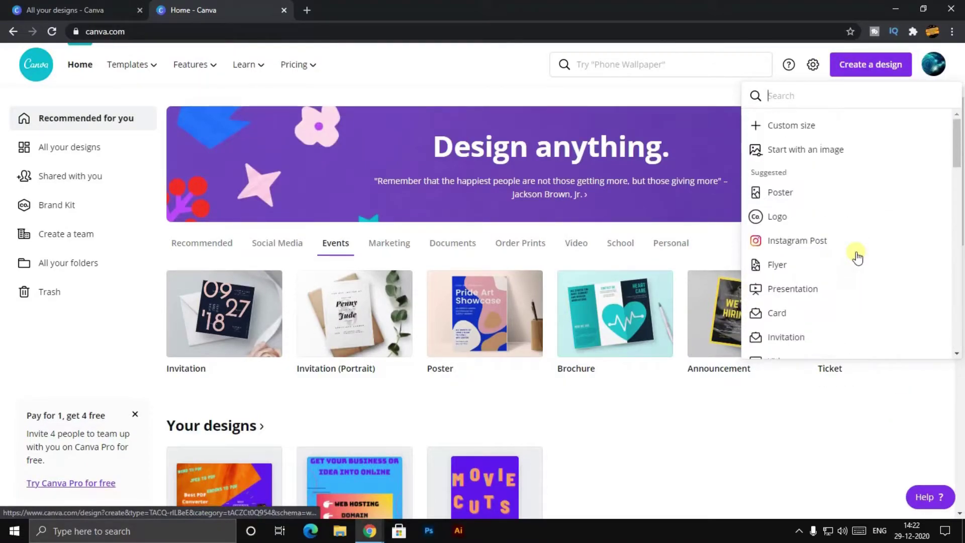
{"action": "left_click", "coordinate": [801, 237]}
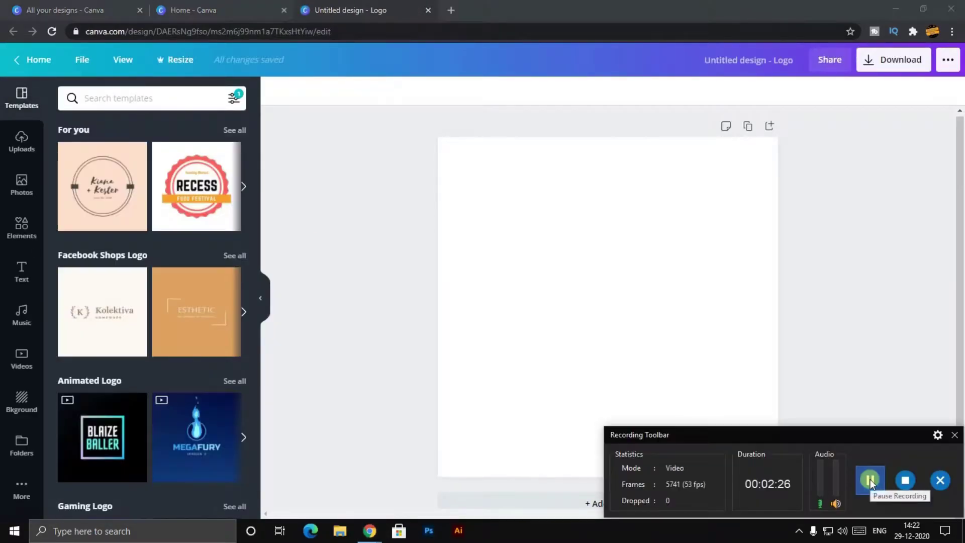
{"action": "left_click", "coordinate": [870, 480]}
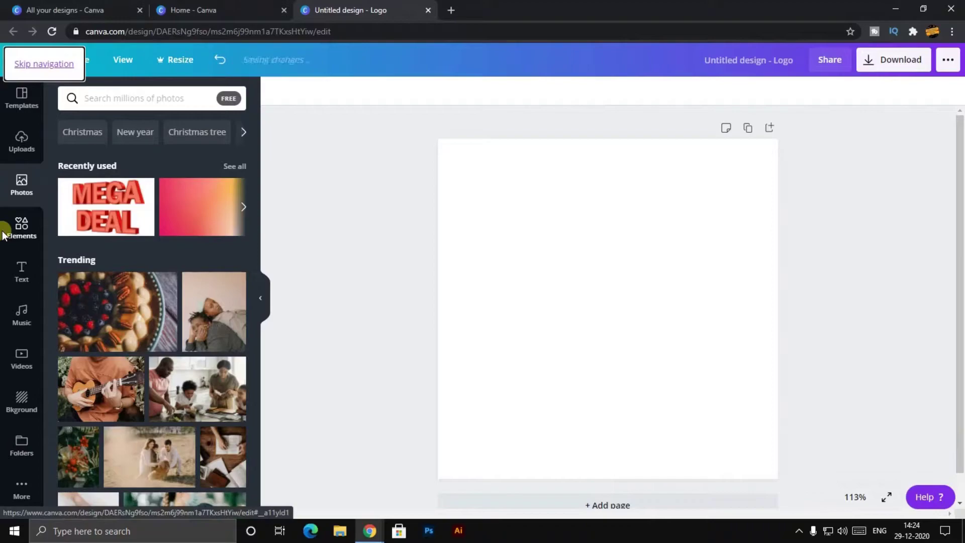
Add a circle and a triangle from the basic shapes to the blank logo page.
{"action": "left_click", "coordinate": [9, 229]}
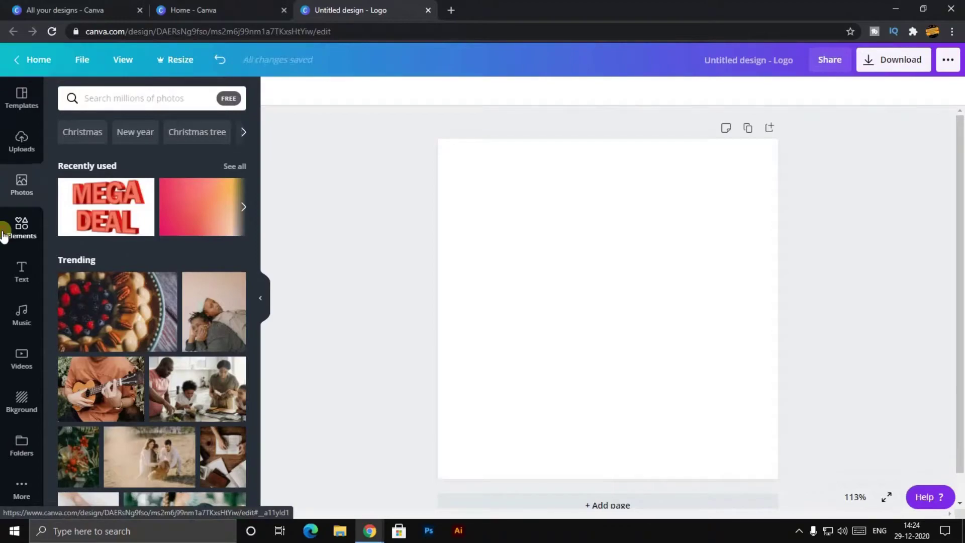
{"action": "scroll", "coordinate": [211, 369], "scroll_direction": "down", "scroll_amount": 4}
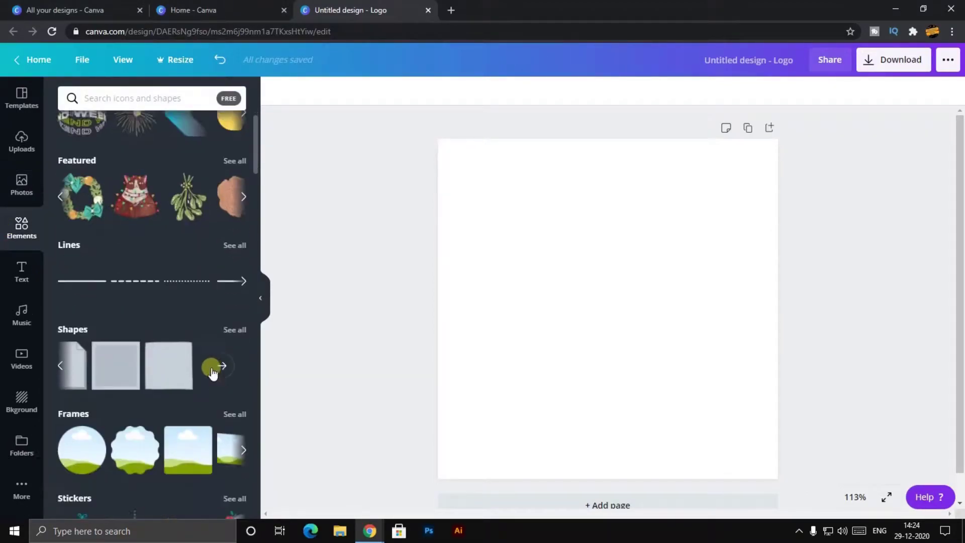
{"action": "left_click", "coordinate": [69, 227]}
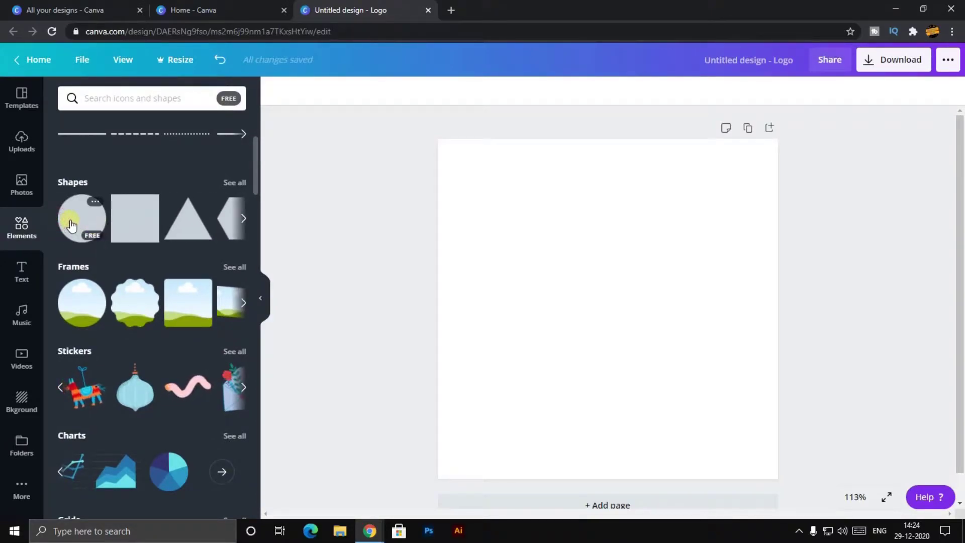
{"action": "left_click", "coordinate": [71, 225]}
{"action": "left_click_drag", "start_coordinate": [167, 240], "coordinate": [537, 244]}
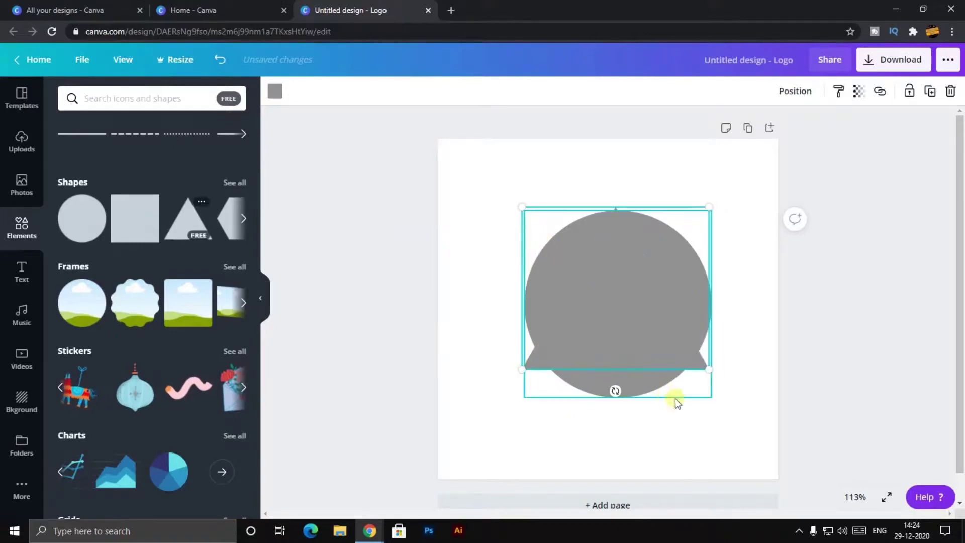
Shrink the triangle to about two thirds of the circle's width and move it inside the circle.
{"action": "left_click_drag", "start_coordinate": [708, 370], "coordinate": [657, 325]}
{"action": "left_click_drag", "start_coordinate": [526, 324], "coordinate": [540, 311]}
{"action": "left_click_drag", "start_coordinate": [619, 280], "coordinate": [645, 318]}
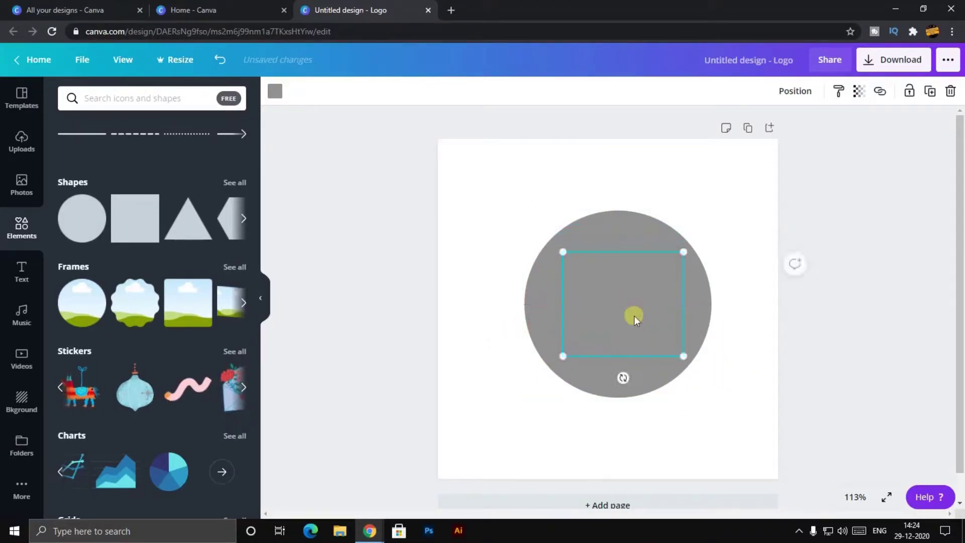
Recolour the triangle blue-violet and the circle red using the default colours.
{"action": "left_click", "coordinate": [275, 91]}
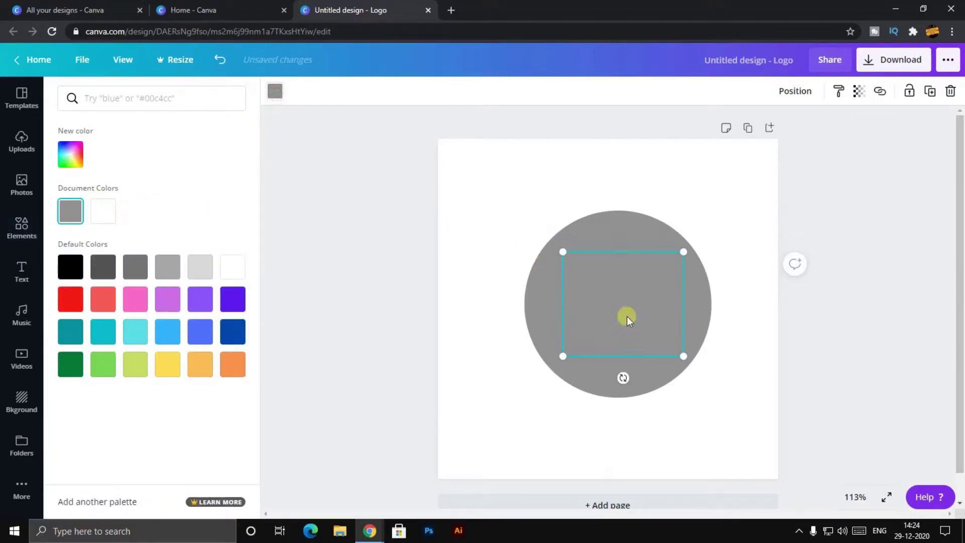
{"action": "left_click", "coordinate": [236, 294]}
{"action": "left_click", "coordinate": [546, 285]}
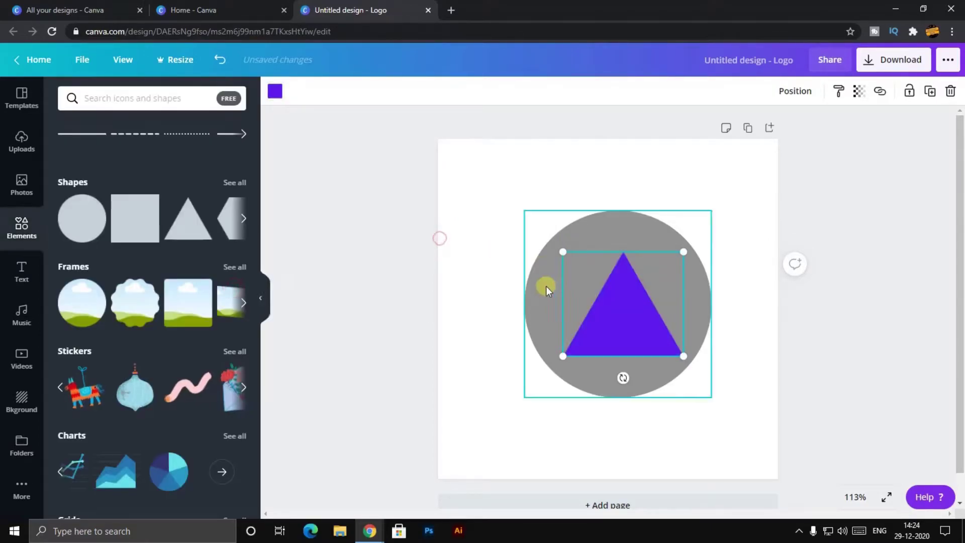
{"action": "left_click", "coordinate": [275, 92]}
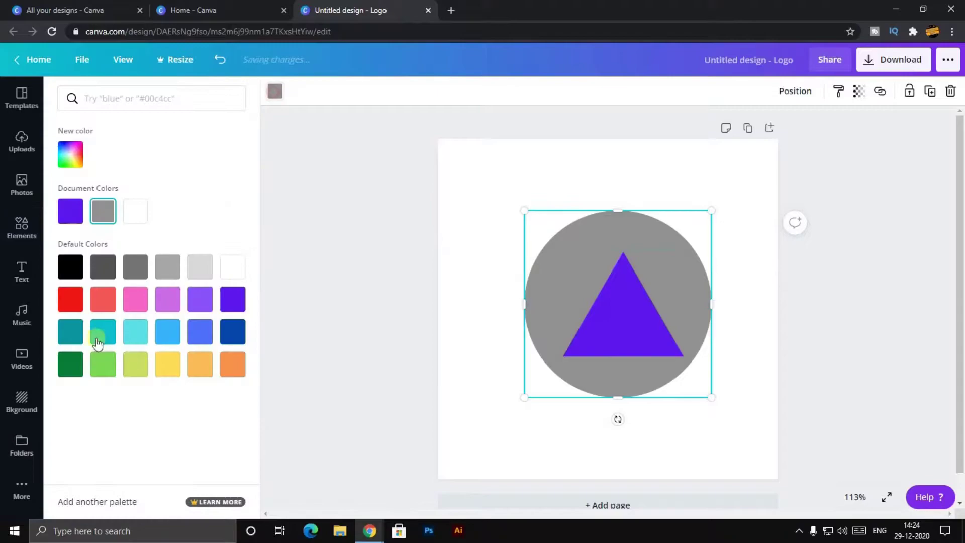
{"action": "left_click", "coordinate": [70, 299]}
{"action": "left_click", "coordinate": [432, 263]}
Centre the triangle within the red circle and nudge the circle slightly downward.
{"action": "left_click_drag", "start_coordinate": [616, 322], "coordinate": [612, 309]}
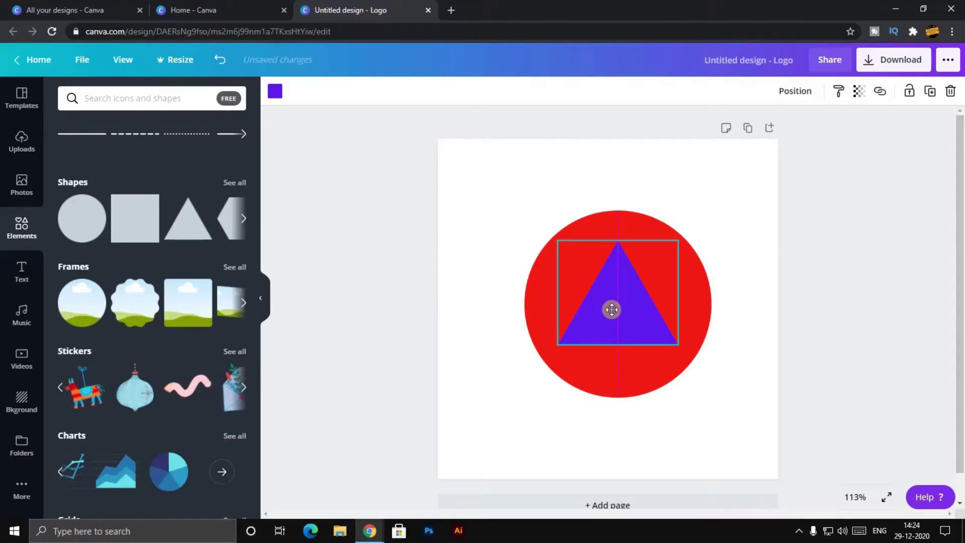
{"action": "left_click_drag", "start_coordinate": [611, 310], "coordinate": [612, 317]}
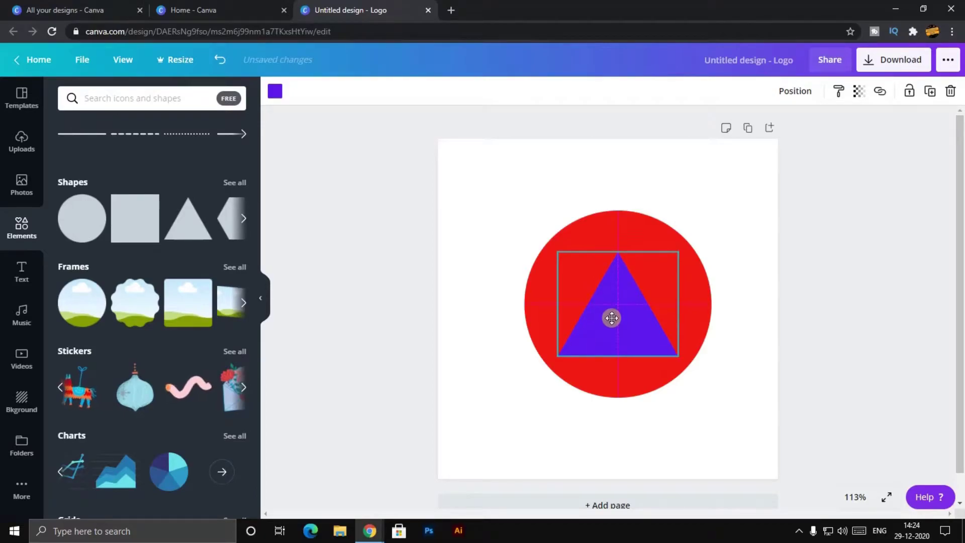
{"action": "left_click", "coordinate": [765, 328]}
{"action": "left_click_drag", "start_coordinate": [662, 256], "coordinate": [685, 267]}
{"action": "left_click", "coordinate": [883, 315]}
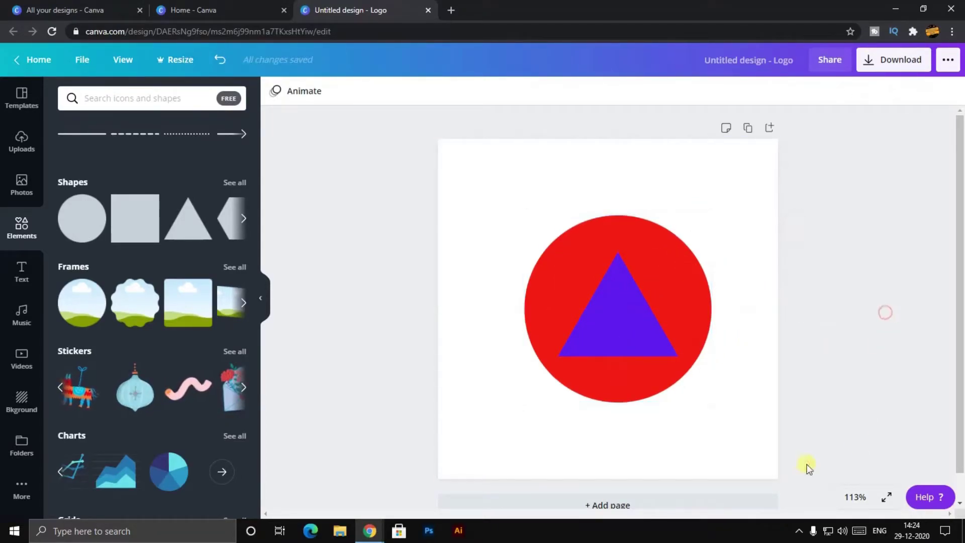
Try the green-and-purple striped gradient graphic over the lower part of the triangle and delete it.
{"action": "scroll", "coordinate": [157, 350], "scroll_direction": "down", "scroll_amount": 5}
{"action": "scroll", "coordinate": [165, 362], "scroll_direction": "down", "scroll_amount": 3}
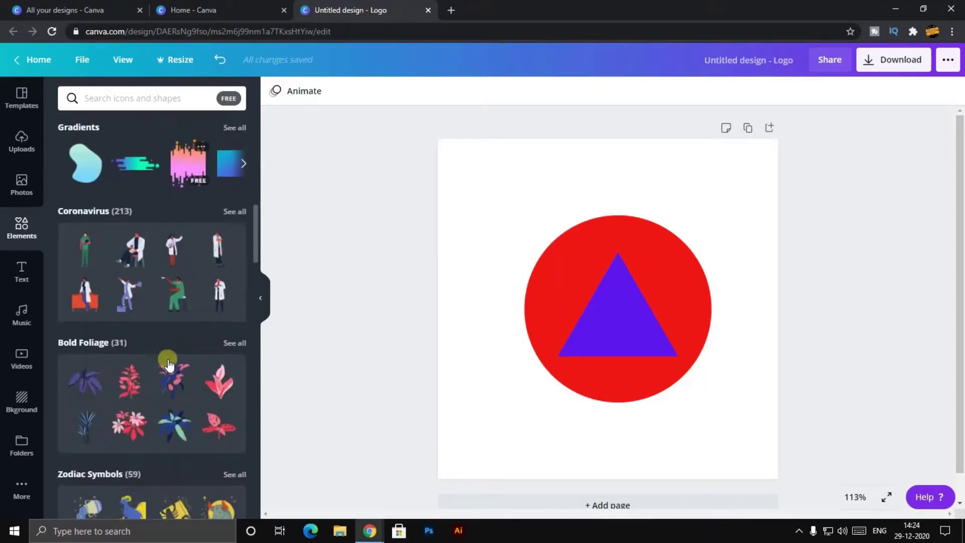
{"action": "scroll", "coordinate": [122, 168], "scroll_direction": "up", "scroll_amount": 2}
{"action": "left_click_drag", "start_coordinate": [132, 245], "coordinate": [577, 310]}
{"action": "left_click_drag", "start_coordinate": [637, 301], "coordinate": [632, 328]}
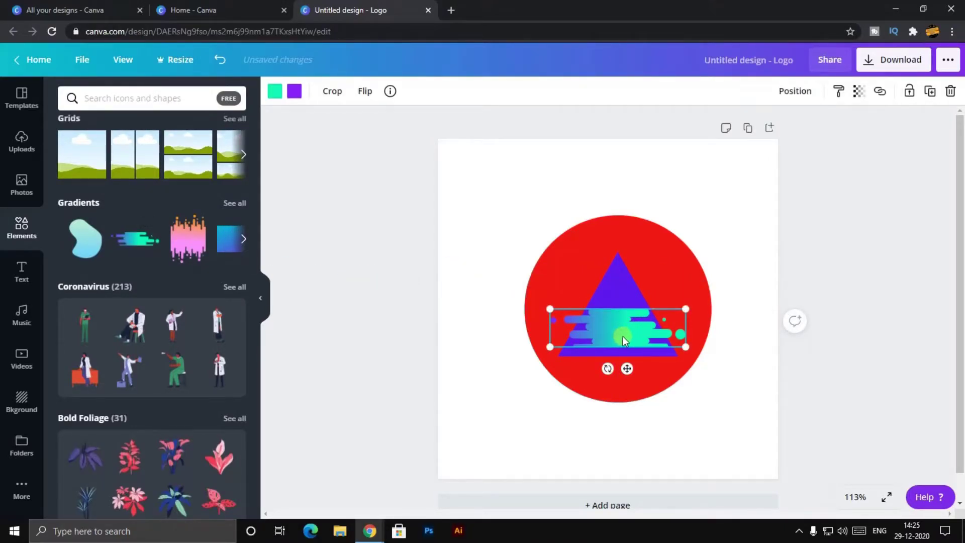
{"action": "key", "text": "Delete"}
Browse the illustration collections among the elements, from Bold Foliage down to the hand-drawn sets.
{"action": "scroll", "coordinate": [114, 369], "scroll_direction": "down", "scroll_amount": 6}
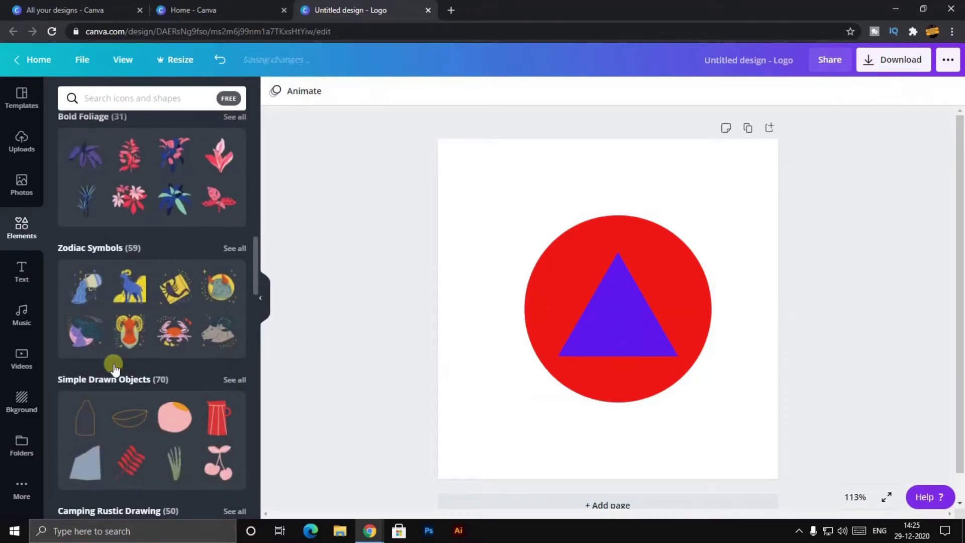
{"action": "scroll", "coordinate": [120, 370], "scroll_direction": "down", "scroll_amount": 6}
{"action": "scroll", "coordinate": [120, 370], "scroll_direction": "down", "scroll_amount": 6}
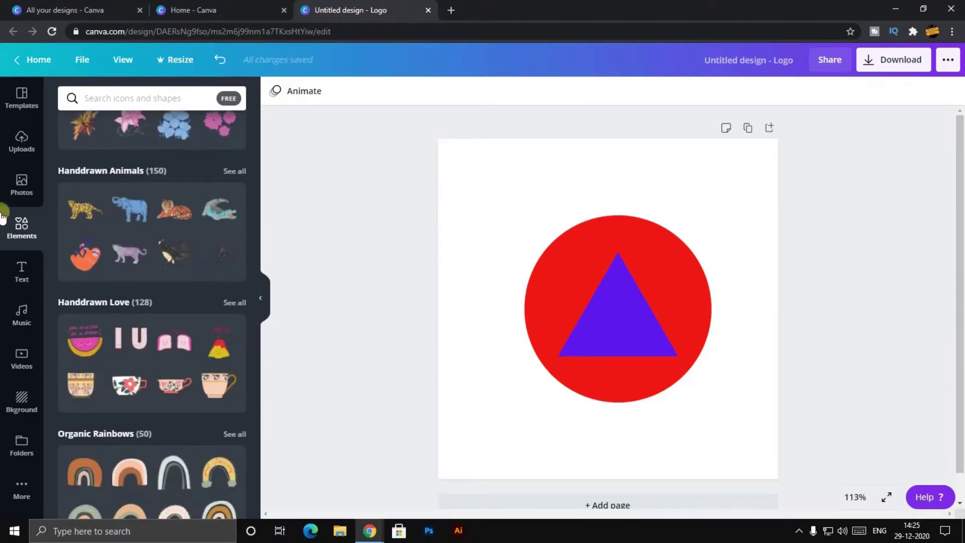
Add a second page and apply the black "Steapel Clothing" Fashion Logo template to it.
{"action": "left_click", "coordinate": [20, 108]}
{"action": "scroll", "coordinate": [189, 307], "scroll_direction": "down", "scroll_amount": 2}
{"action": "scroll", "coordinate": [190, 308], "scroll_direction": "up", "scroll_amount": 4}
{"action": "scroll", "coordinate": [560, 431], "scroll_direction": "down", "scroll_amount": 1}
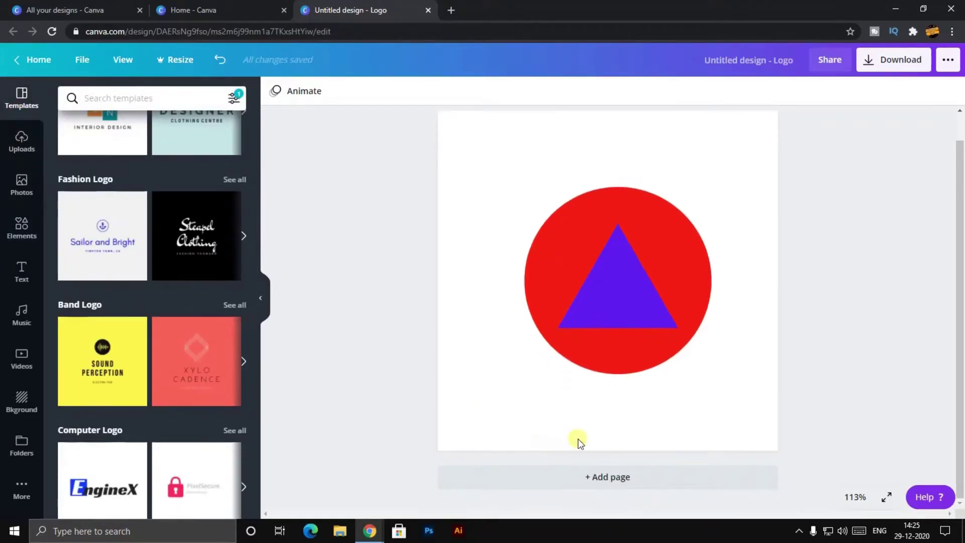
{"action": "left_click", "coordinate": [590, 486]}
{"action": "left_click_drag", "start_coordinate": [187, 231], "coordinate": [531, 223]}
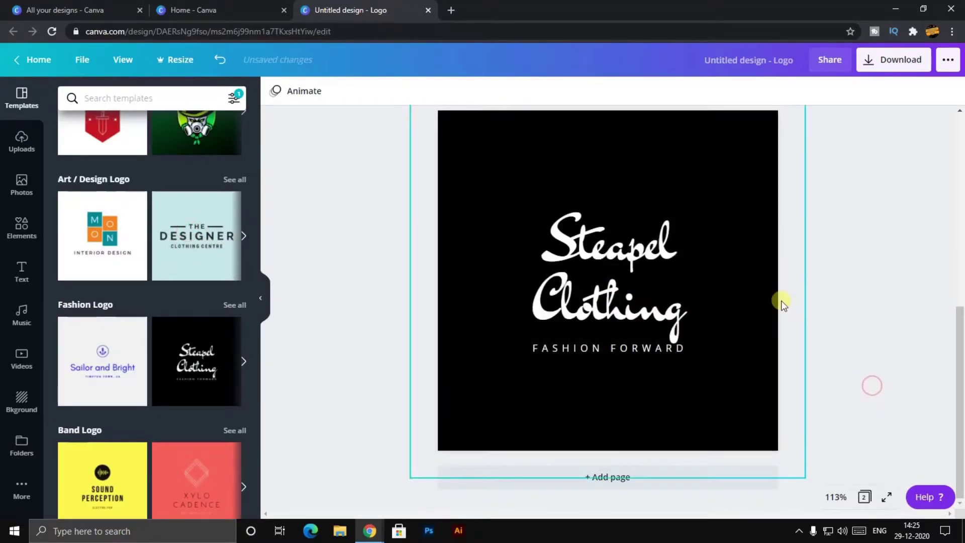
Try the yellow "Sound Perception" Band Logo template on page 1 and undo it.
{"action": "scroll", "coordinate": [782, 302], "scroll_direction": "up", "scroll_amount": 8}
{"action": "left_click_drag", "start_coordinate": [120, 480], "coordinate": [613, 437]}
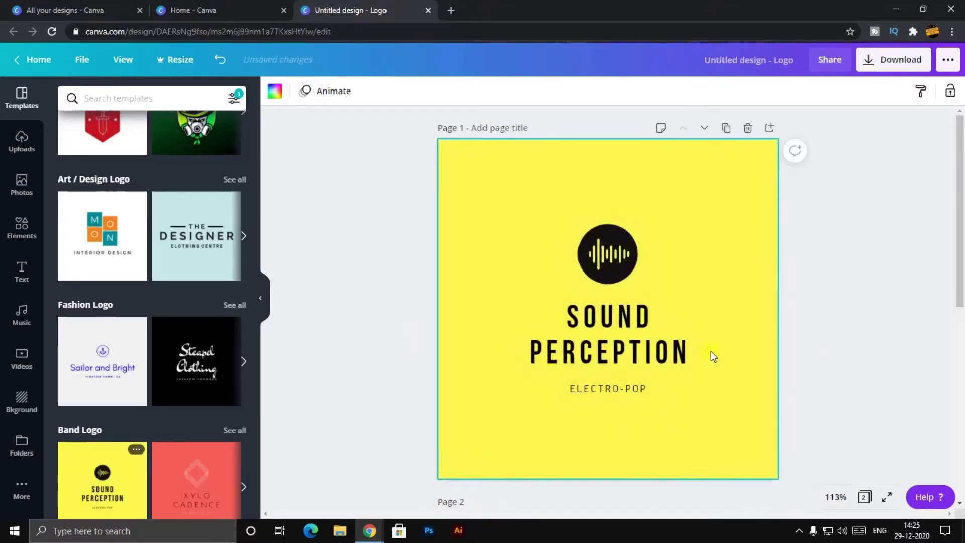
{"action": "key", "text": "ctrl+z"}
Browse the full Sports Logo template collection and open the audio library.
{"action": "scroll", "coordinate": [155, 427], "scroll_direction": "down", "scroll_amount": 15}
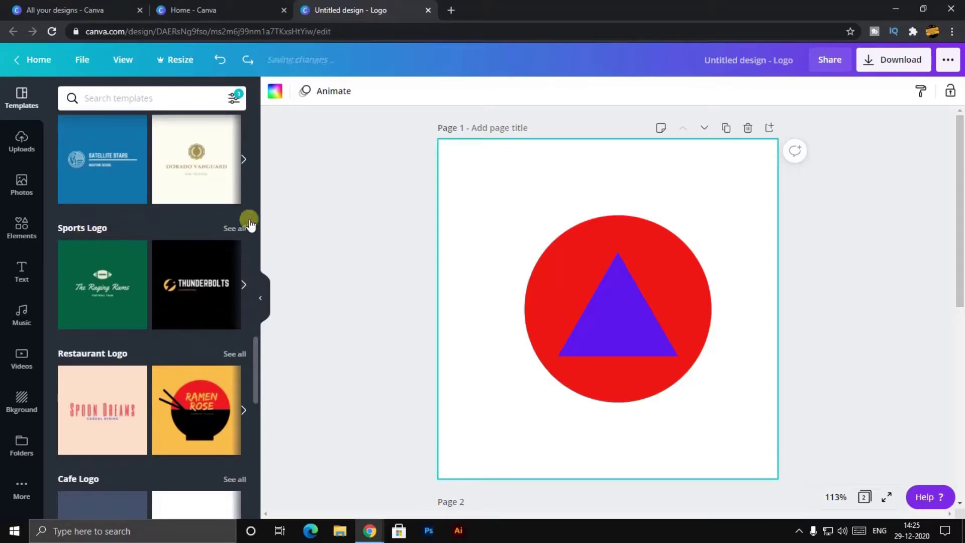
{"action": "left_click", "coordinate": [228, 233]}
{"action": "scroll", "coordinate": [128, 350], "scroll_direction": "down", "scroll_amount": 6}
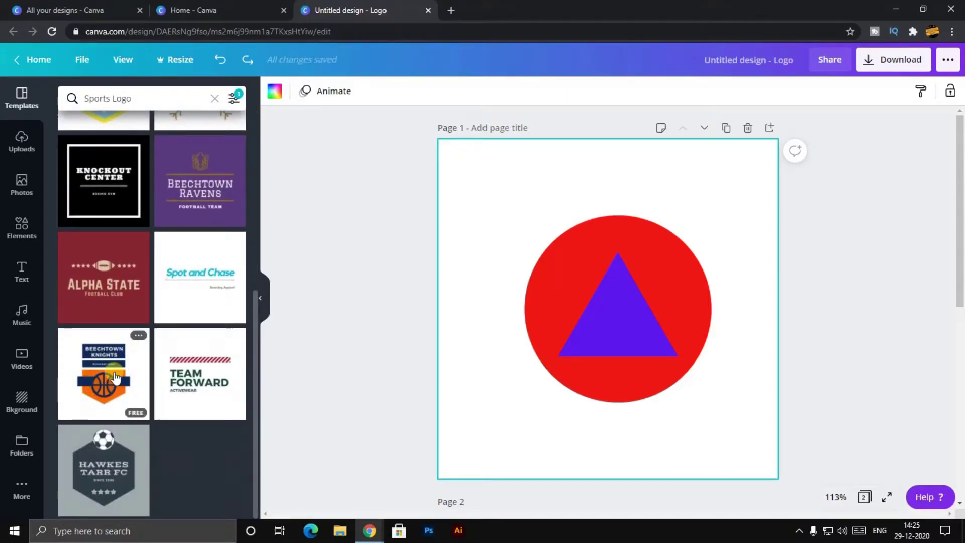
{"action": "left_click", "coordinate": [22, 227]}
{"action": "left_click", "coordinate": [22, 324]}
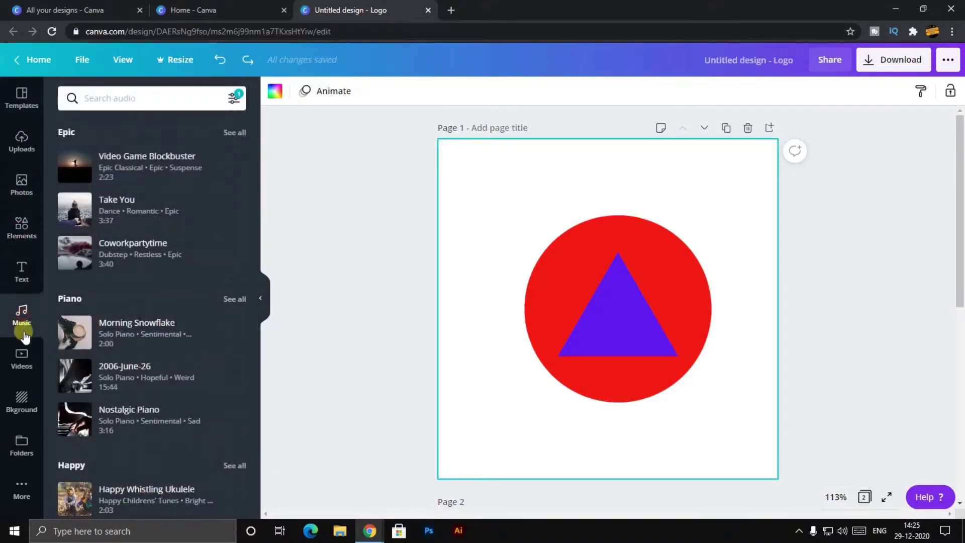
Browse the audio tracks, the text options and the Sports Logo templates.
{"action": "scroll", "coordinate": [202, 314], "scroll_direction": "down", "scroll_amount": 8}
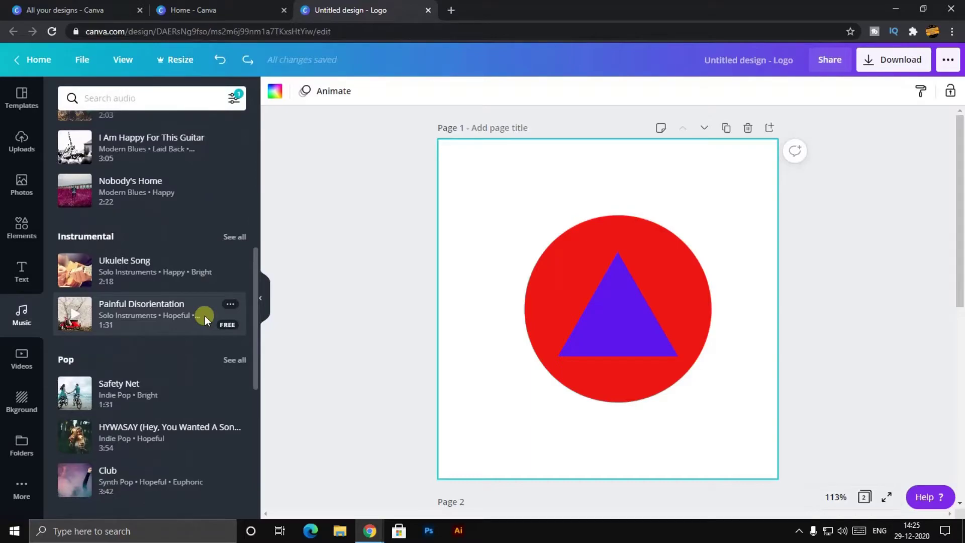
{"action": "left_click", "coordinate": [21, 273]}
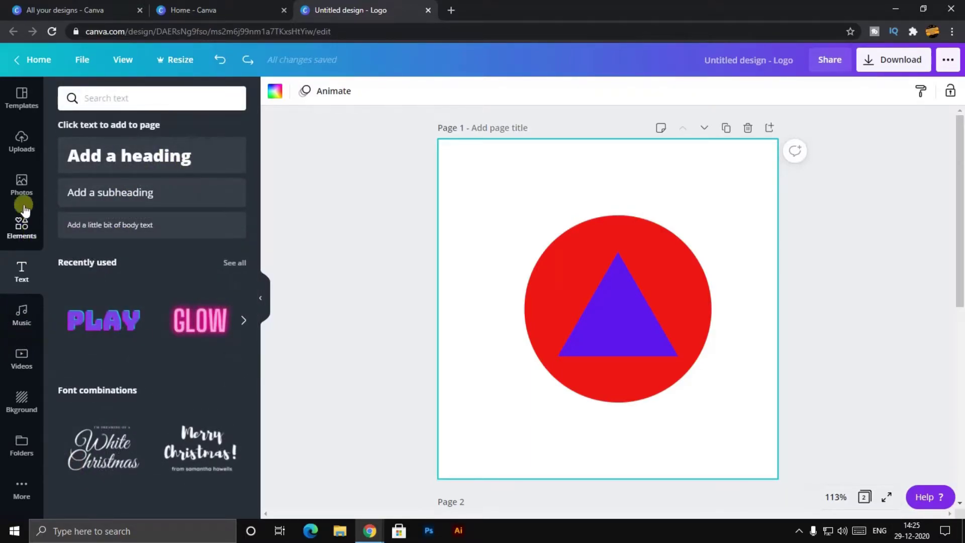
{"action": "left_click", "coordinate": [22, 98]}
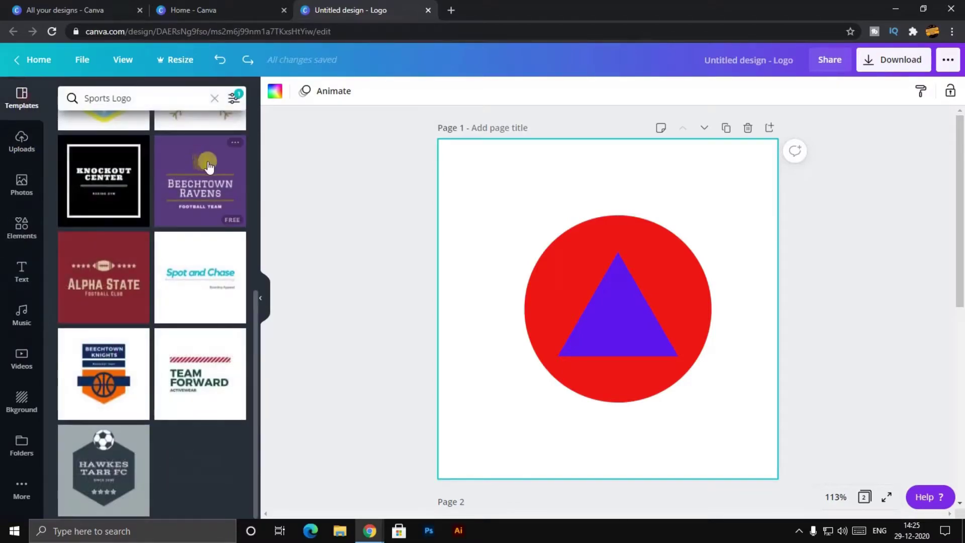
{"action": "scroll", "coordinate": [166, 151], "scroll_direction": "up", "scroll_amount": 8}
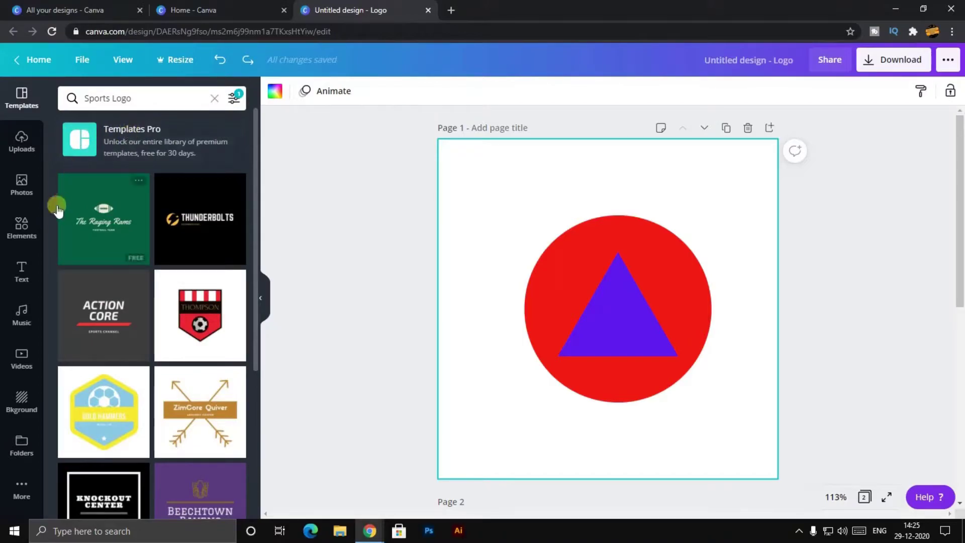
Try the 15-second Aerial Shots bridge video on page 1 and delete it.
{"action": "left_click", "coordinate": [16, 352]}
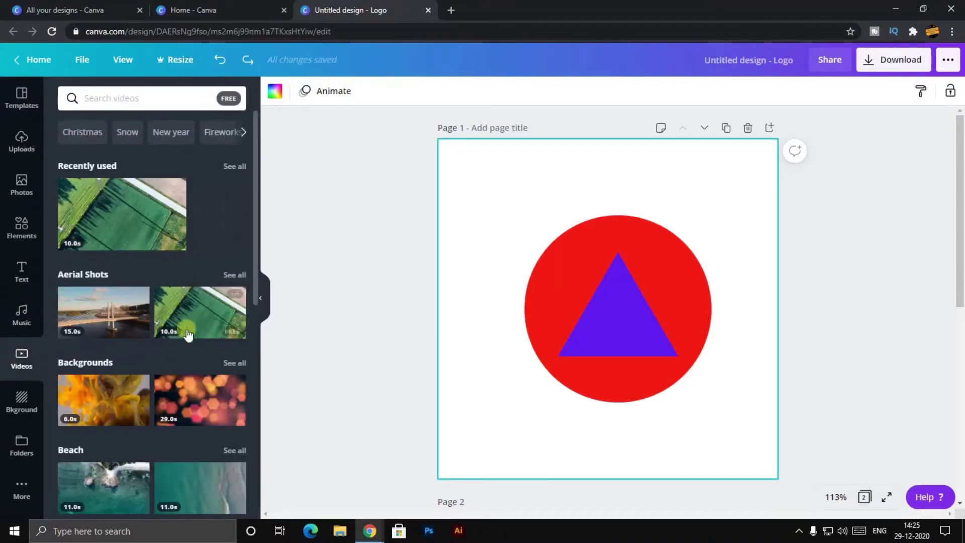
{"action": "left_click_drag", "start_coordinate": [95, 313], "coordinate": [550, 272]}
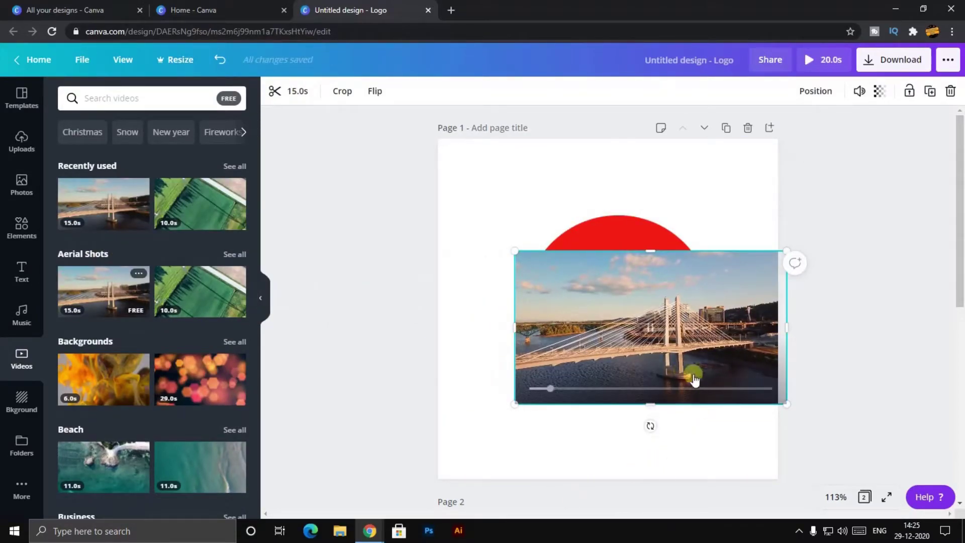
{"action": "key", "text": "Delete"}
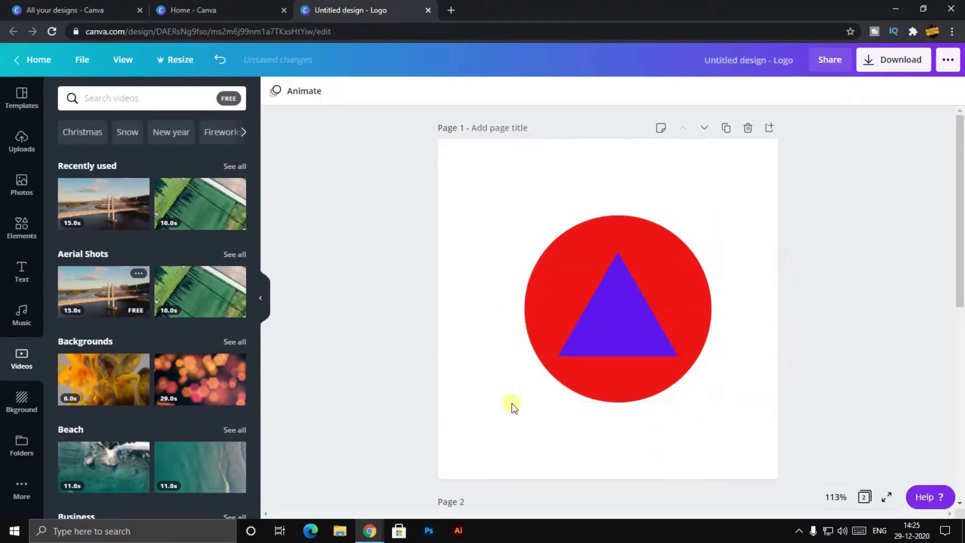
Place the scalloped frame over the centre of the black logo on page 2.
{"action": "left_click", "coordinate": [22, 253]}
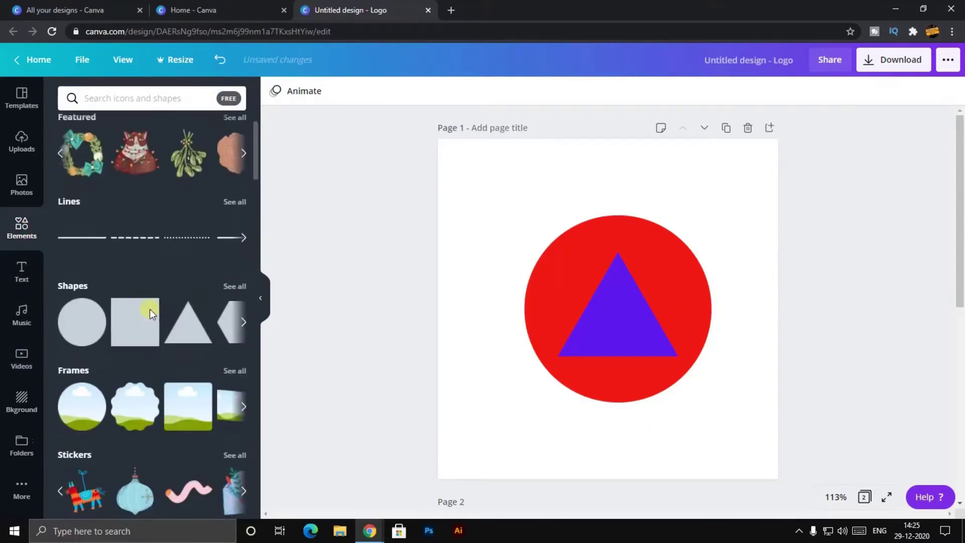
{"action": "scroll", "coordinate": [149, 393], "scroll_direction": "down", "scroll_amount": 2}
{"action": "left_click_drag", "start_coordinate": [135, 404], "coordinate": [553, 457]}
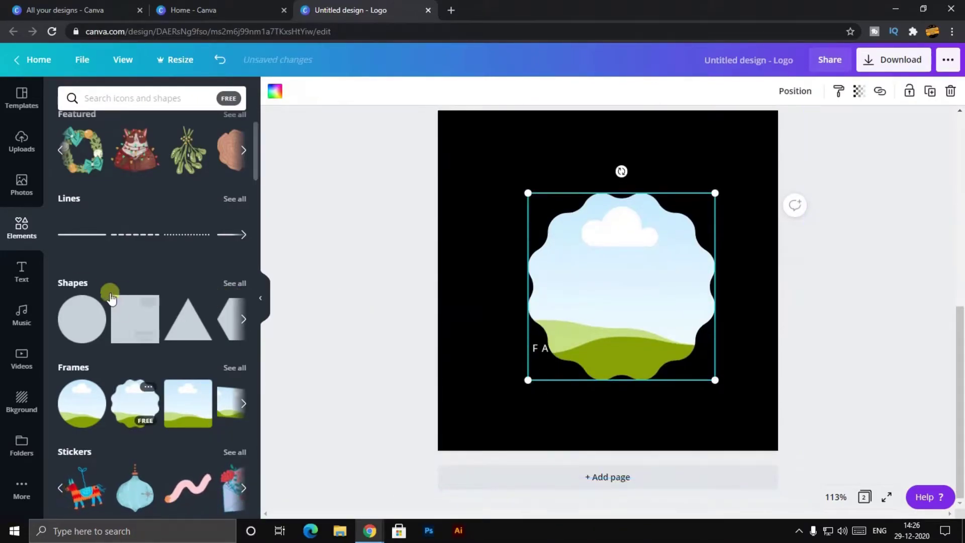
Fill the scalloped frame on page 2 with the 15-second bridge video and shift it slightly downwards.
{"action": "scroll", "coordinate": [110, 298], "scroll_direction": "up", "scroll_amount": 3}
{"action": "left_click", "coordinate": [23, 358]}
{"action": "left_click_drag", "start_coordinate": [130, 296], "coordinate": [586, 267]}
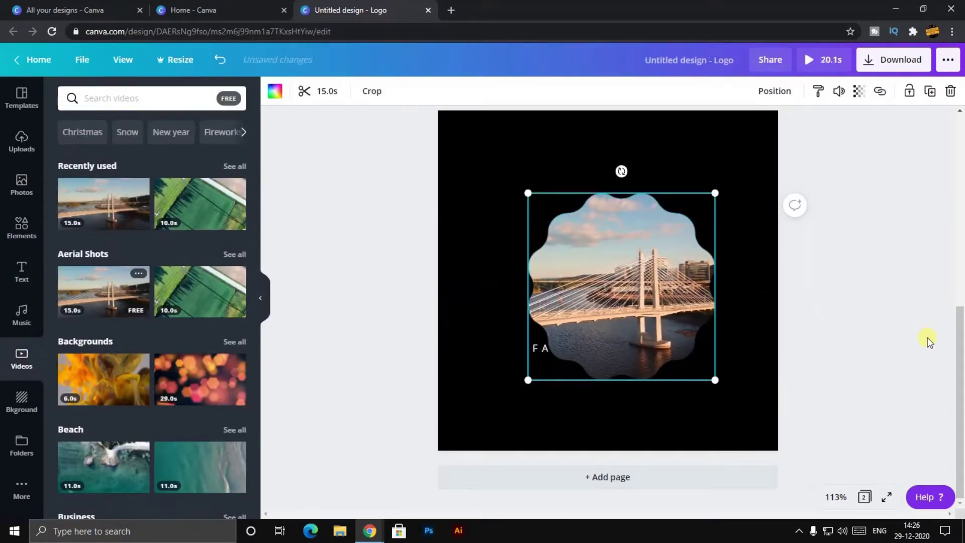
{"action": "left_click", "coordinate": [895, 373]}
{"action": "left_click_drag", "start_coordinate": [662, 318], "coordinate": [660, 344]}
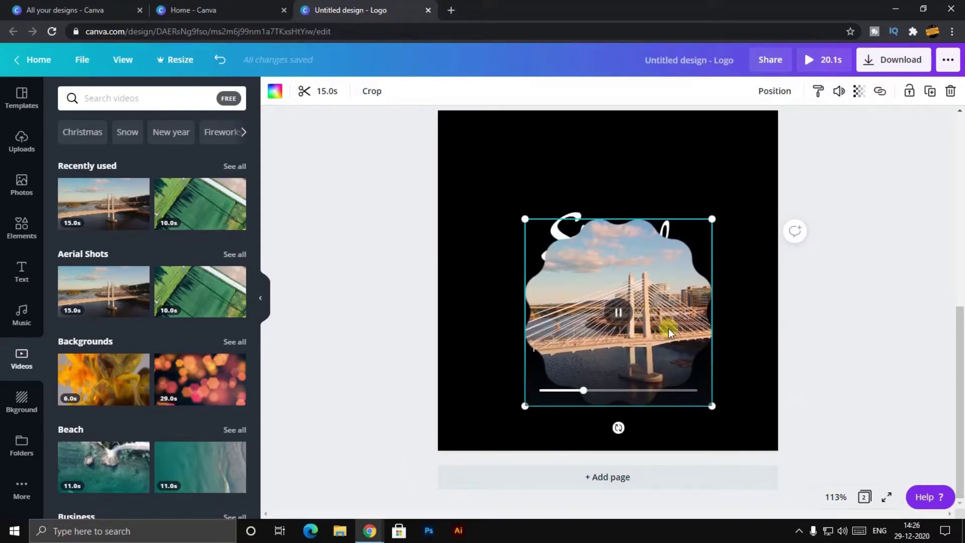
Apply the red bokeh lights image as the background of page 2.
{"action": "scroll", "coordinate": [151, 372], "scroll_direction": "down", "scroll_amount": 4}
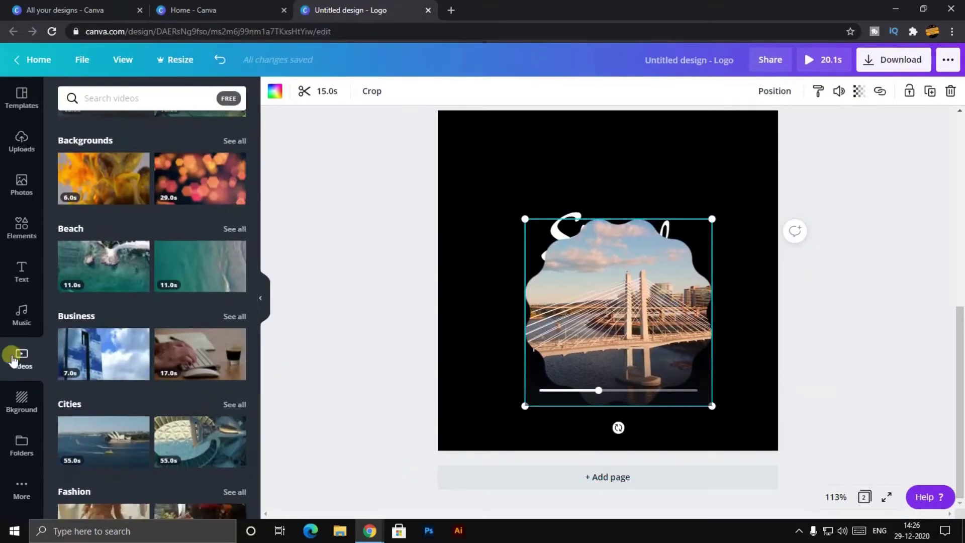
{"action": "left_click", "coordinate": [20, 399]}
{"action": "left_click_drag", "start_coordinate": [173, 317], "coordinate": [560, 209]}
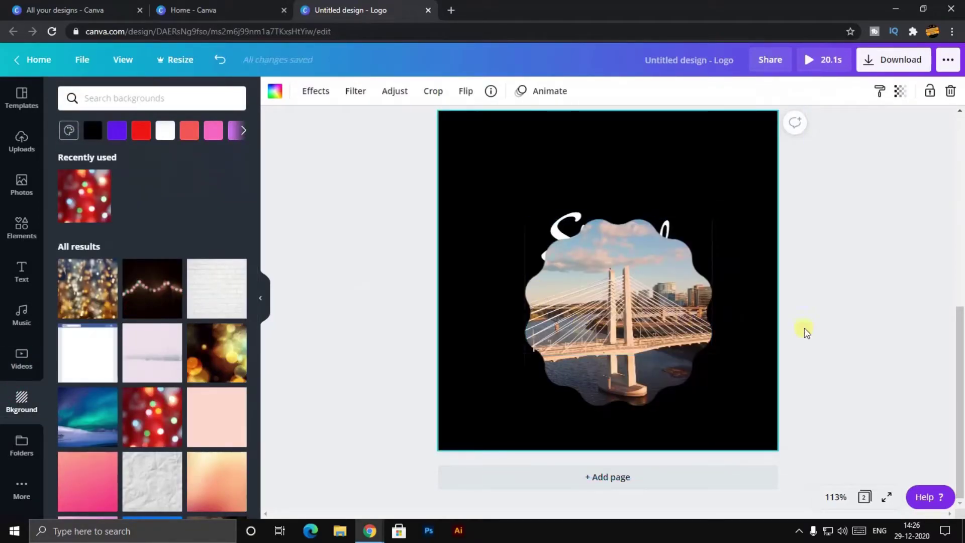
Try the golden bokeh and the red bokeh lights backgrounds on page 1.
{"action": "scroll", "coordinate": [748, 331], "scroll_direction": "up", "scroll_amount": 5}
{"action": "left_click", "coordinate": [501, 246]}
{"action": "left_click_drag", "start_coordinate": [87, 288], "coordinate": [484, 189]}
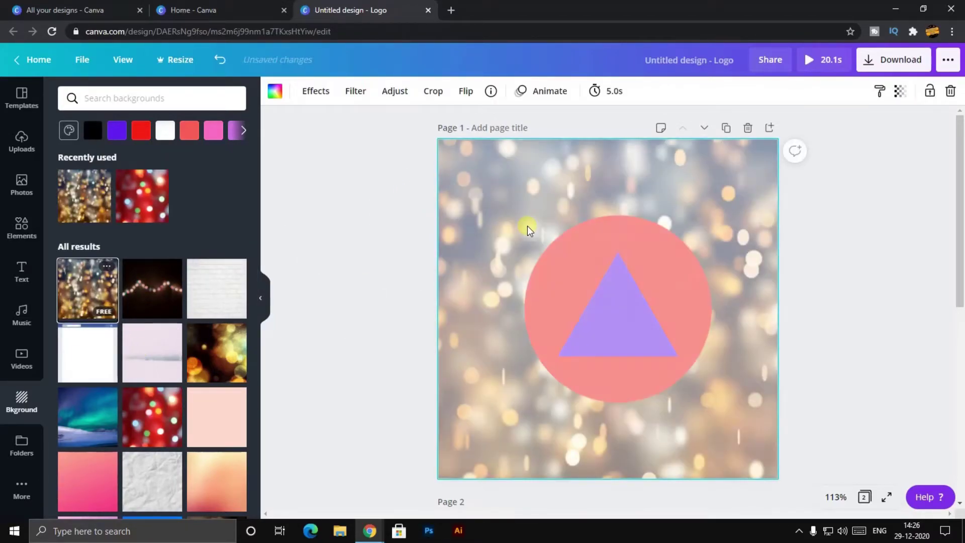
{"action": "left_click_drag", "start_coordinate": [152, 417], "coordinate": [485, 189]}
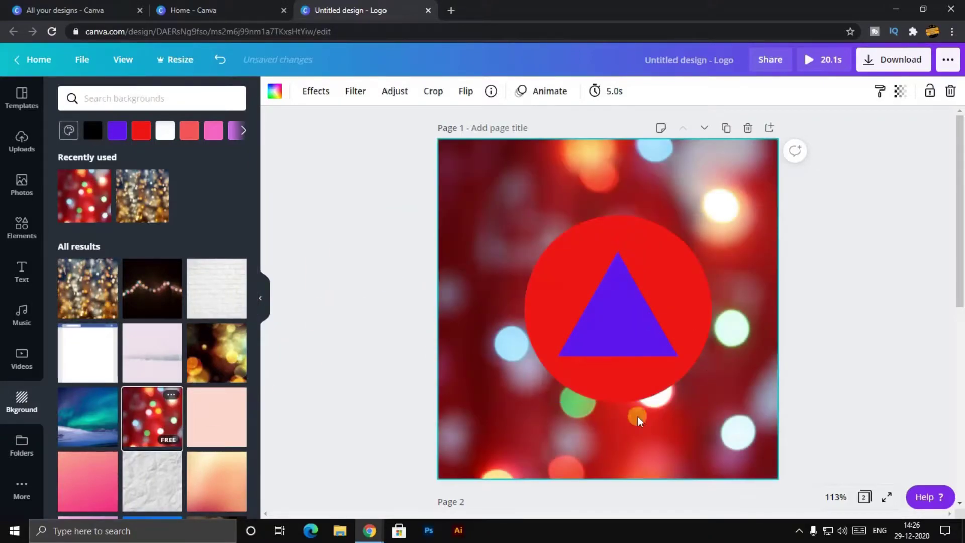
Set page 1's background to the purple and teal low-poly pattern.
{"action": "scroll", "coordinate": [132, 401], "scroll_direction": "down", "scroll_amount": 2}
{"action": "scroll", "coordinate": [132, 401], "scroll_direction": "down", "scroll_amount": 4}
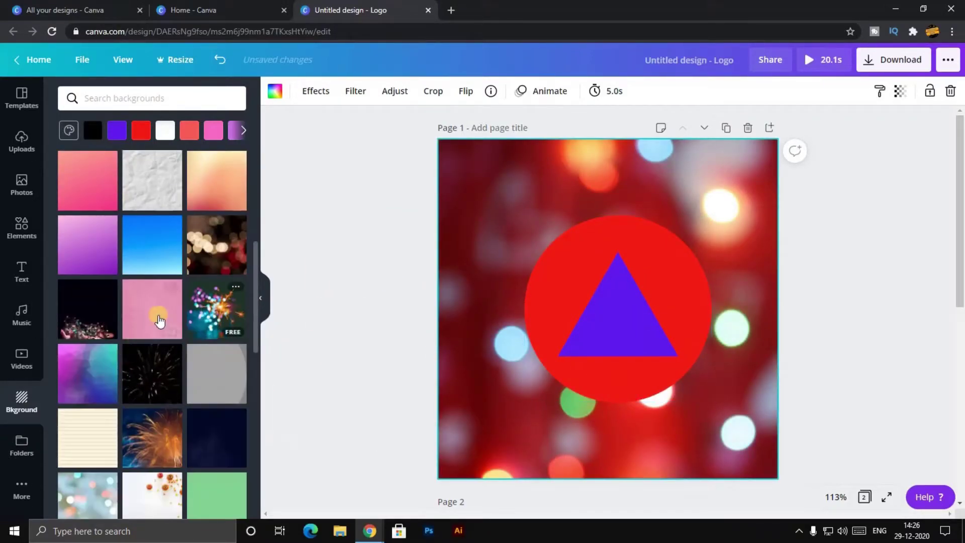
{"action": "left_click_drag", "start_coordinate": [86, 372], "coordinate": [498, 194]}
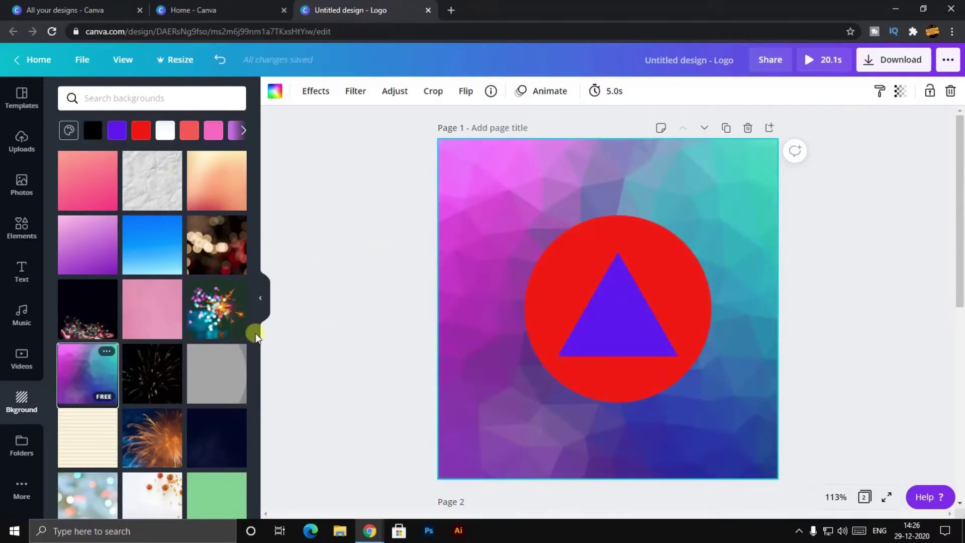
Look through the remaining backgrounds, the folders, the additional Canva apps and the photo library.
{"action": "scroll", "coordinate": [151, 362], "scroll_direction": "down", "scroll_amount": 4}
{"action": "left_click", "coordinate": [22, 443]}
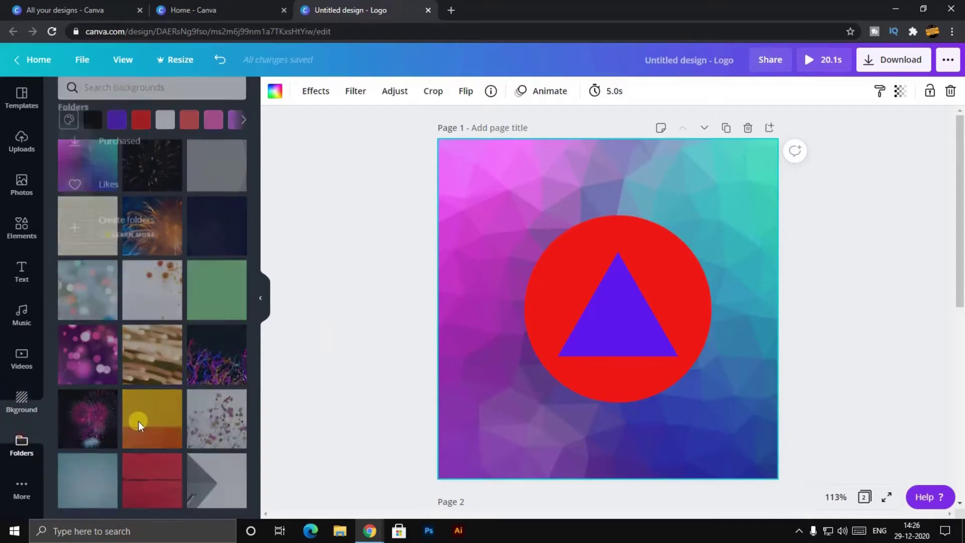
{"action": "left_click", "coordinate": [22, 484]}
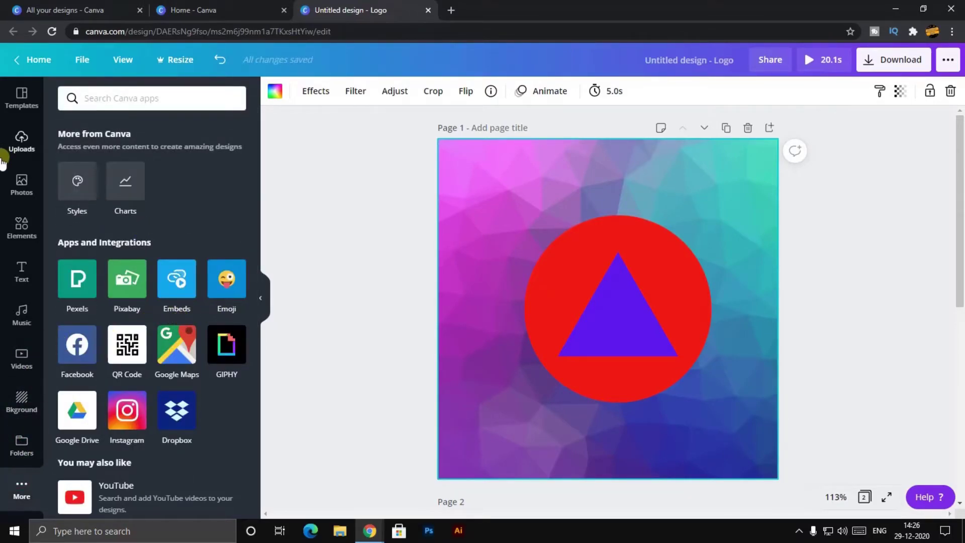
{"action": "left_click", "coordinate": [4, 180]}
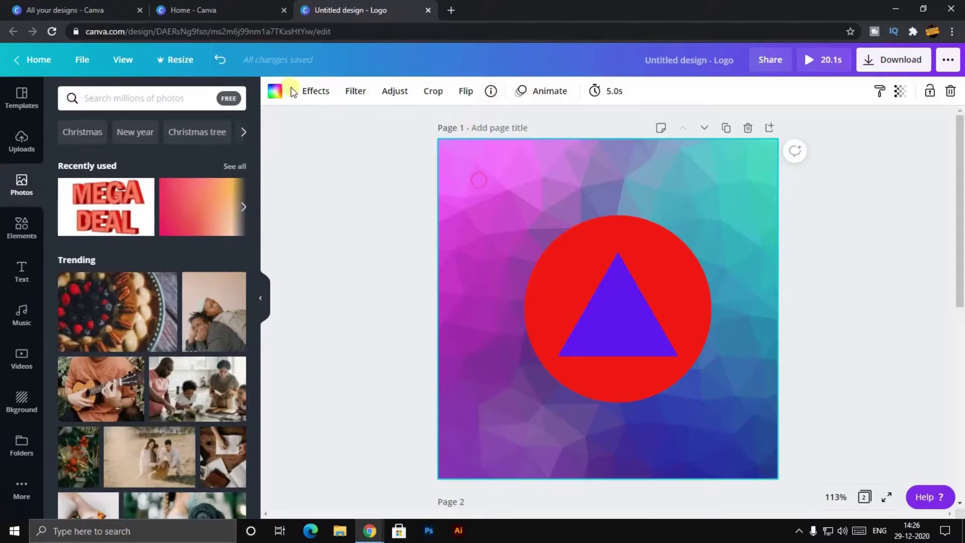
Browse the Pixelate effects and apply the Amethyst ColorMix effect to page 1's background.
{"action": "left_click", "coordinate": [316, 92]}
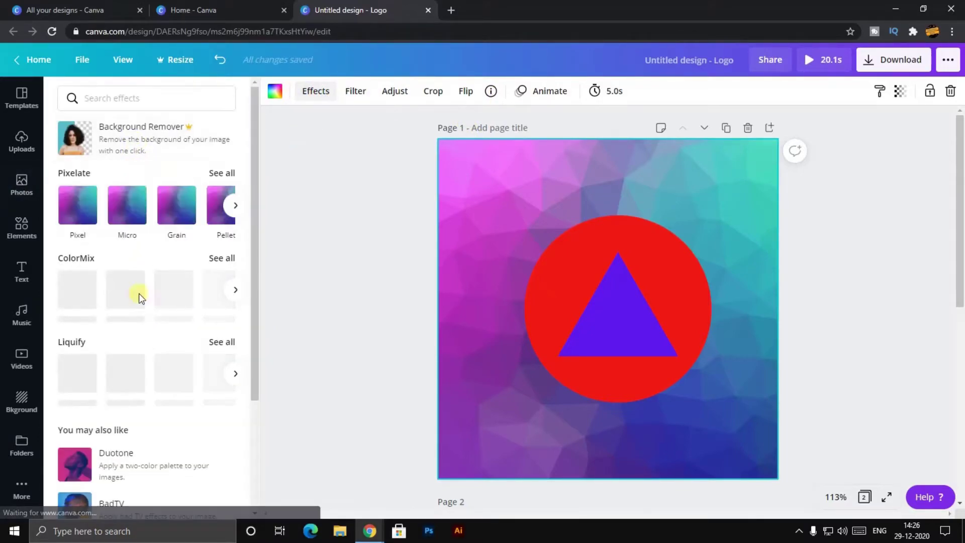
{"action": "left_click", "coordinate": [234, 205]}
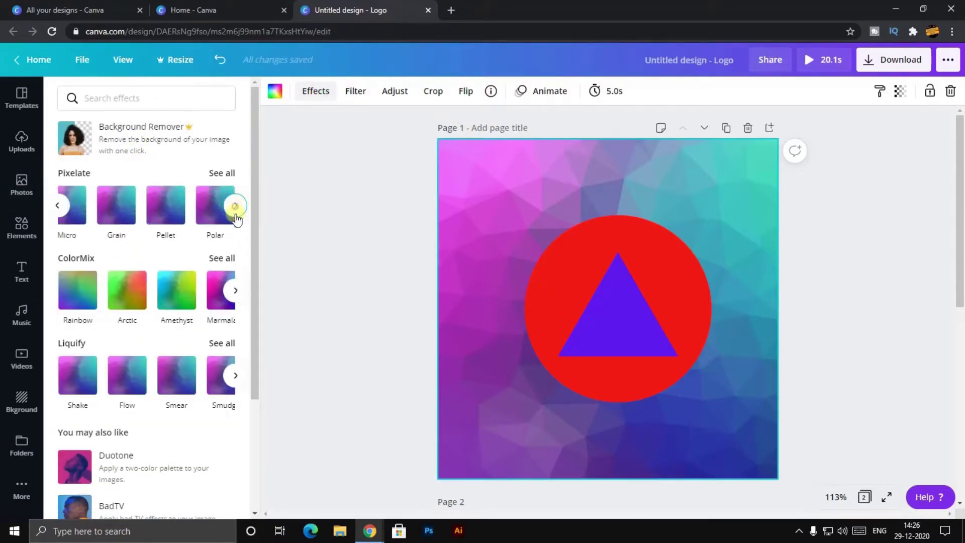
{"action": "left_click", "coordinate": [182, 308]}
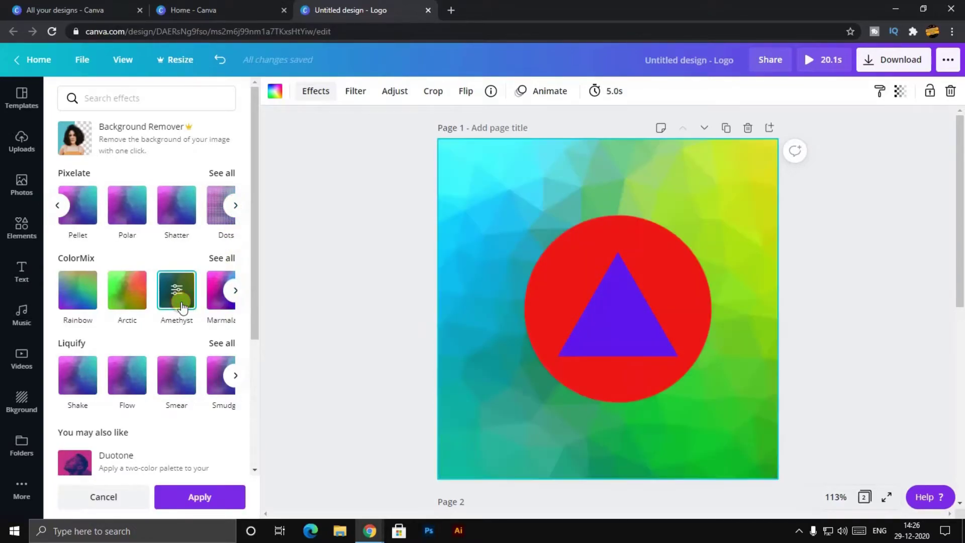
Review the filters and adjust the background to brightness -33, contrast 43 and saturation 8.
{"action": "left_click", "coordinate": [350, 95]}
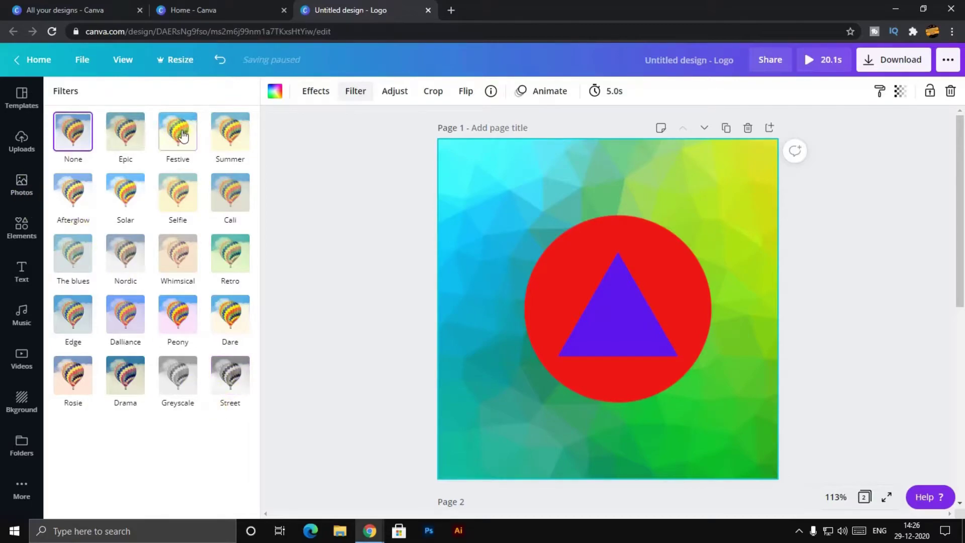
{"action": "left_click", "coordinate": [392, 94]}
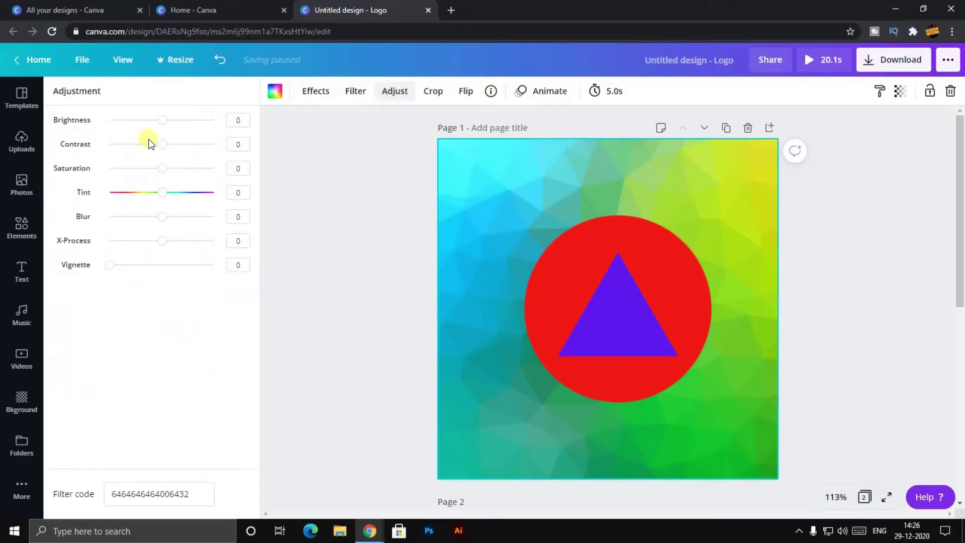
{"action": "left_click_drag", "start_coordinate": [163, 120], "coordinate": [166, 169]}
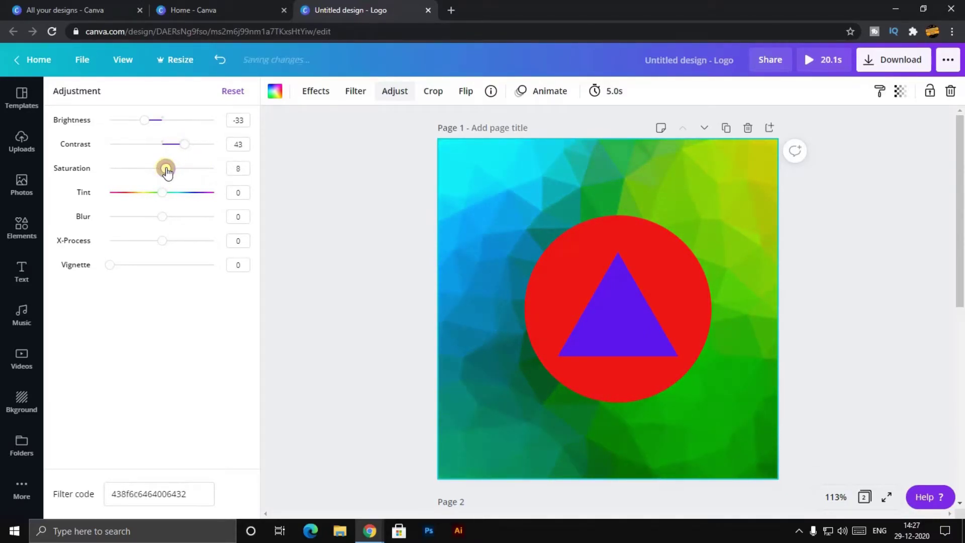
Preview cropping page 1's background without keeping it, and apply the Rise animation to the page.
{"action": "left_click", "coordinate": [432, 92]}
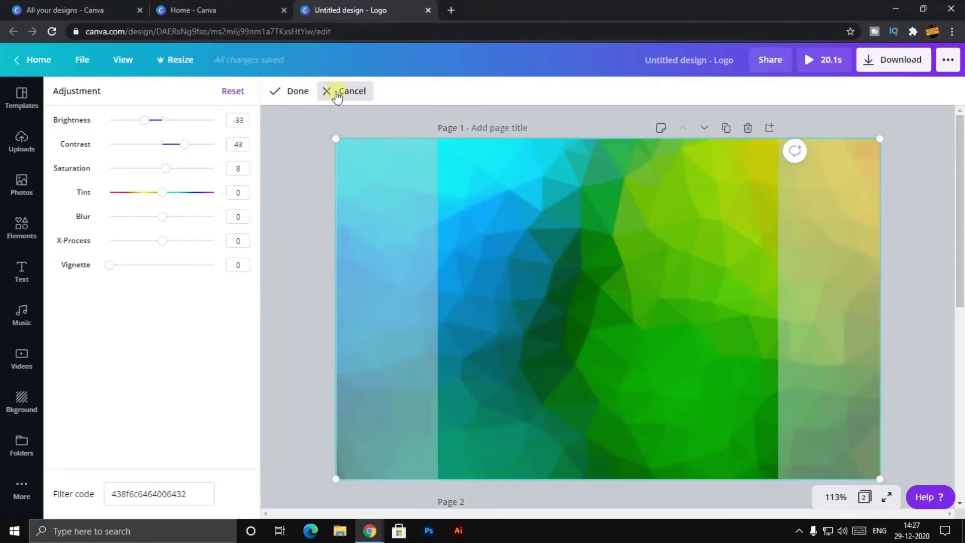
{"action": "left_click", "coordinate": [332, 91]}
{"action": "left_click", "coordinate": [536, 91]}
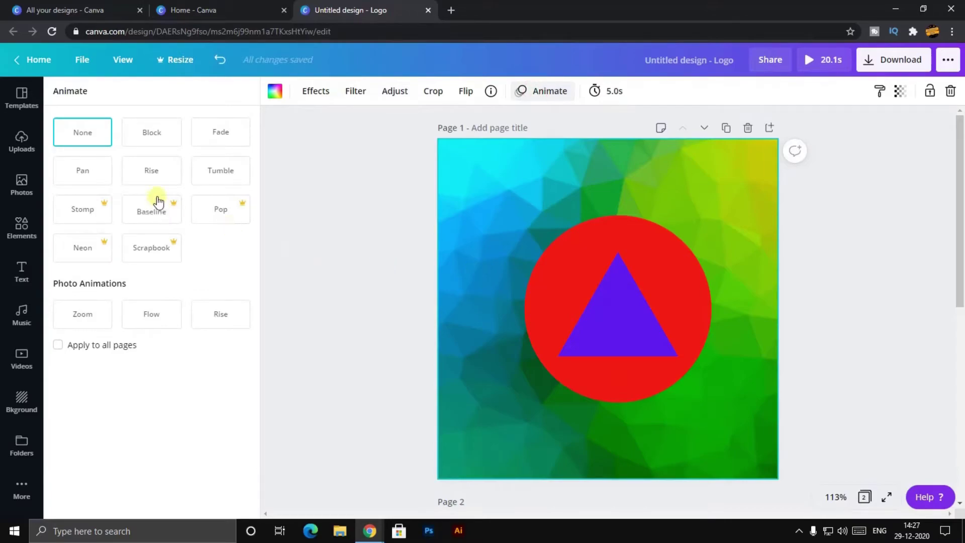
{"action": "left_click", "coordinate": [157, 172]}
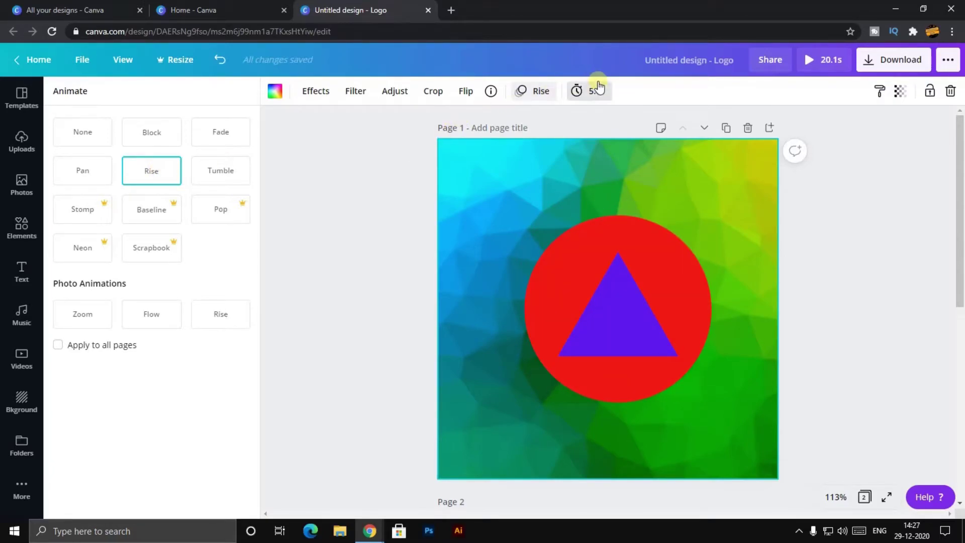
Try to copy the background's style onto the triangle and circle on page 1.
{"action": "left_click", "coordinate": [880, 91]}
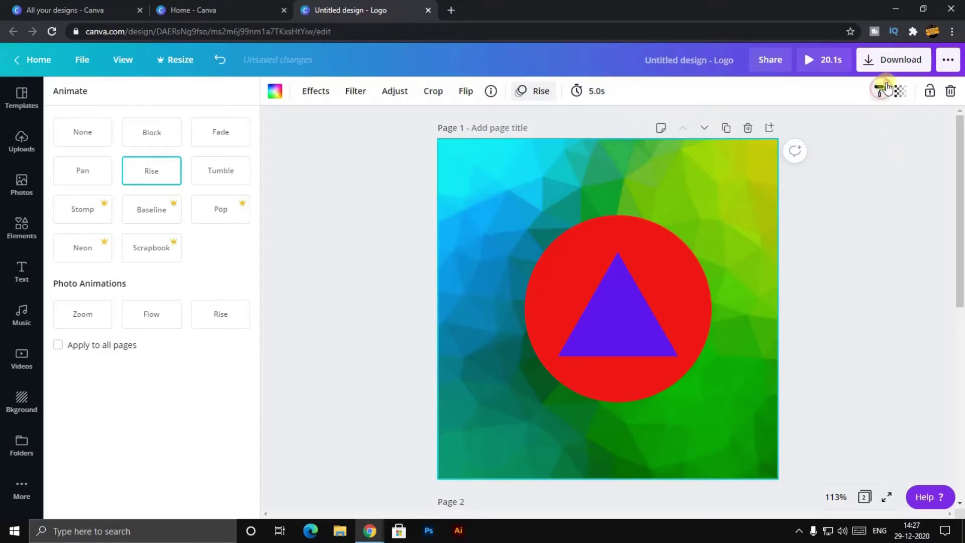
{"action": "left_click", "coordinate": [636, 349]}
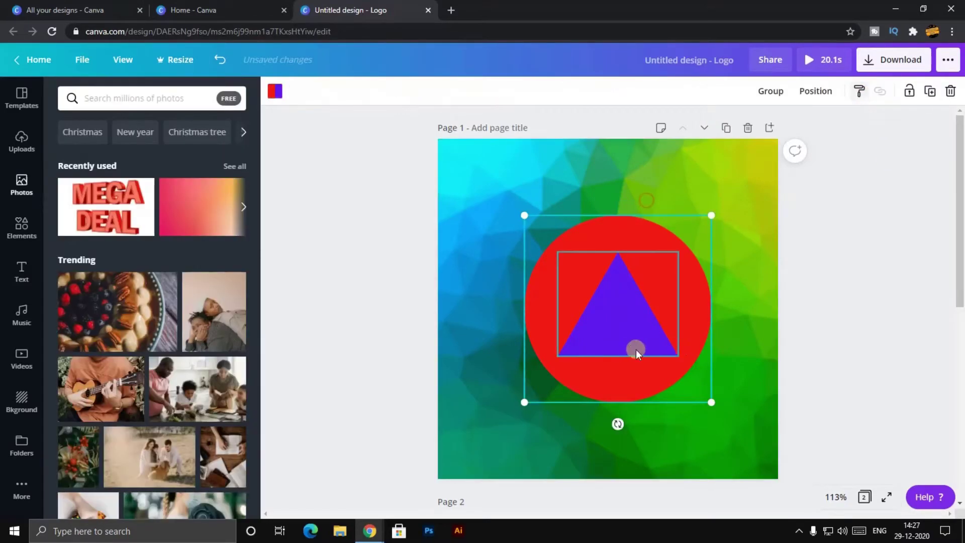
{"action": "scroll", "coordinate": [654, 347], "scroll_direction": "down", "scroll_amount": 6}
{"action": "scroll", "coordinate": [792, 209], "scroll_direction": "up", "scroll_amount": 6}
Try out the transparency setting on page 1's background, leaving it fully opaque.
{"action": "left_click", "coordinate": [720, 215]}
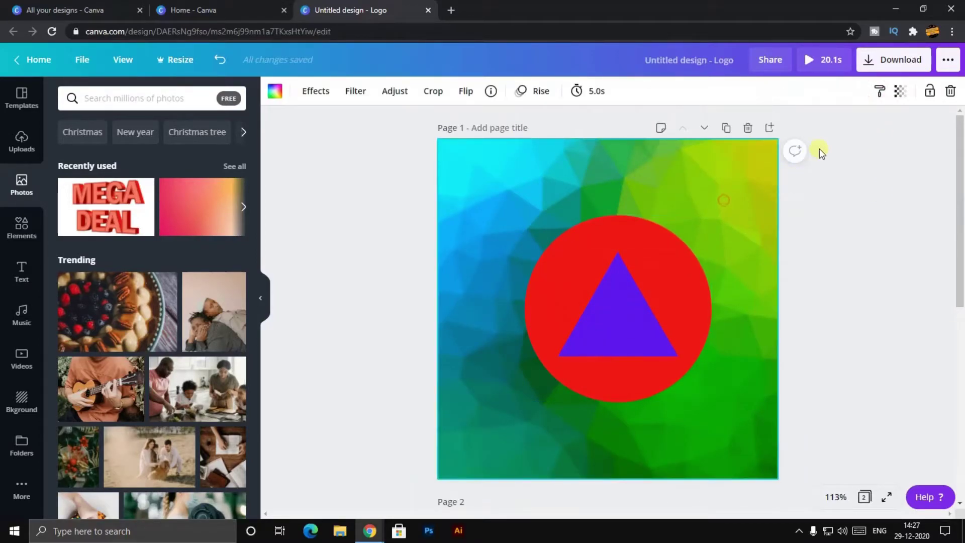
{"action": "left_click", "coordinate": [899, 91]}
{"action": "mouse_move", "coordinate": [862, 125]}
{"action": "left_mouse_down"}
{"action": "mouse_move", "coordinate": [793, 125]}
{"action": "mouse_move", "coordinate": [861, 122]}
{"action": "left_mouse_up"}
{"action": "left_click", "coordinate": [871, 181]}
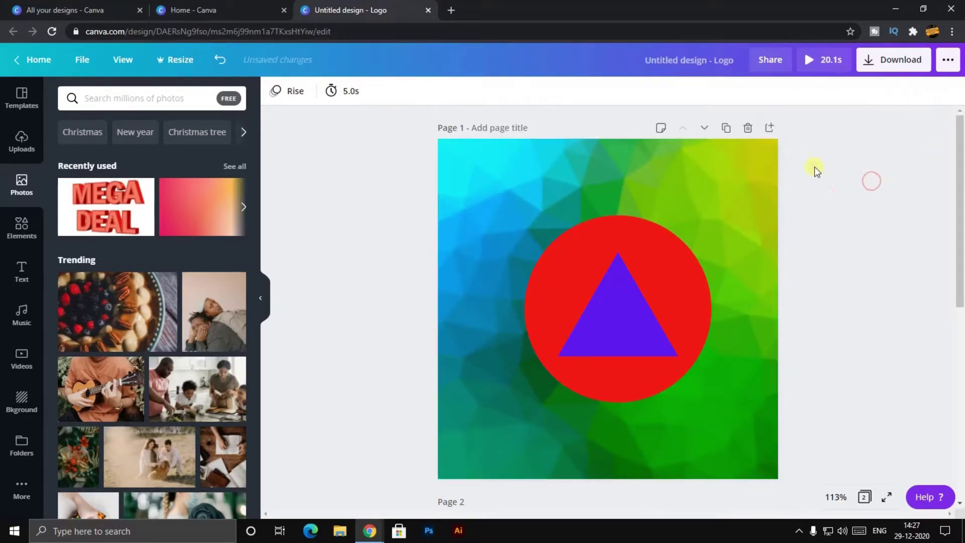
Lock page 1's background and move the blue triangle to the lower-left part of the red circle.
{"action": "left_click", "coordinate": [709, 205]}
{"action": "left_click", "coordinate": [858, 150]}
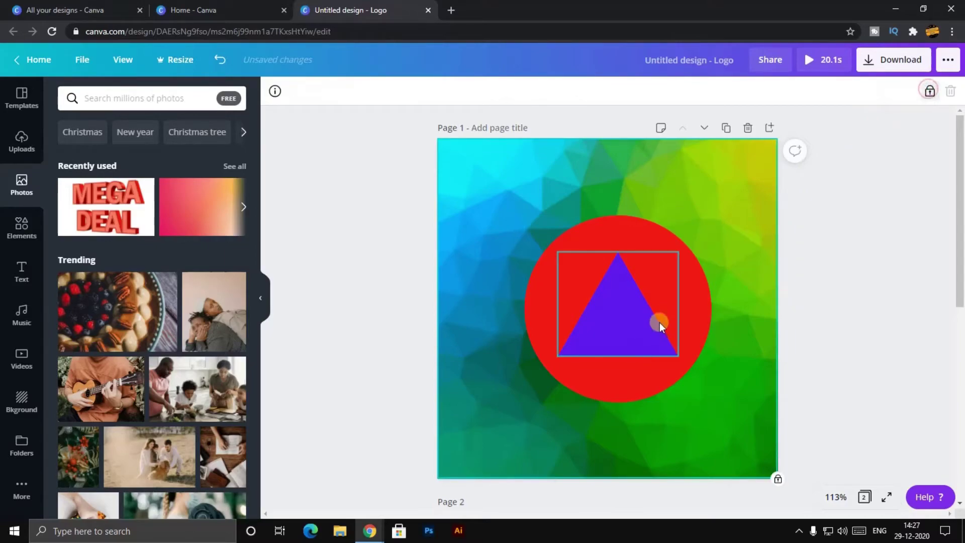
{"action": "left_click_drag", "start_coordinate": [704, 309], "coordinate": [597, 355]}
{"action": "left_click_drag", "start_coordinate": [668, 330], "coordinate": [717, 304]}
{"action": "left_click", "coordinate": [893, 253]}
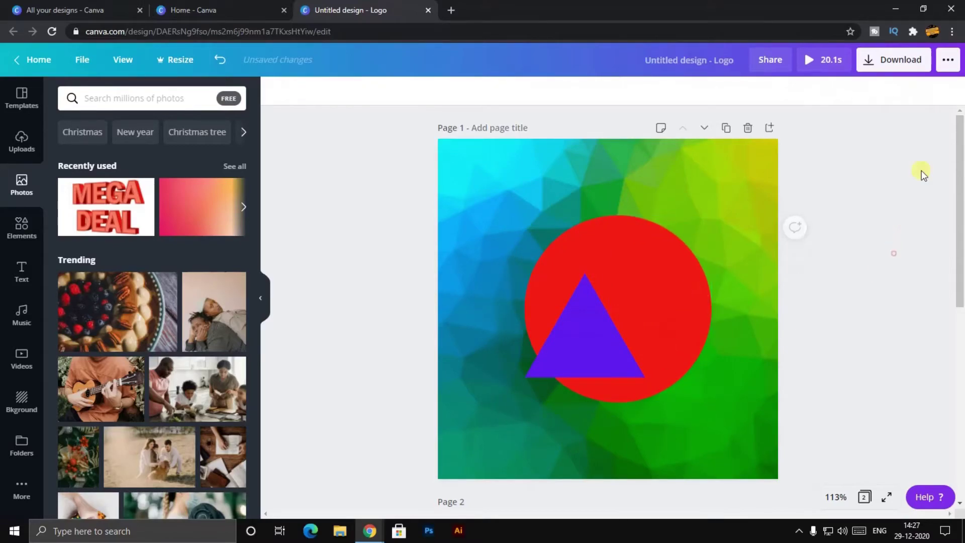
Set the download file type to PNG and try to enable the transparent background option.
{"action": "left_click", "coordinate": [892, 60]}
{"action": "left_click", "coordinate": [905, 151]}
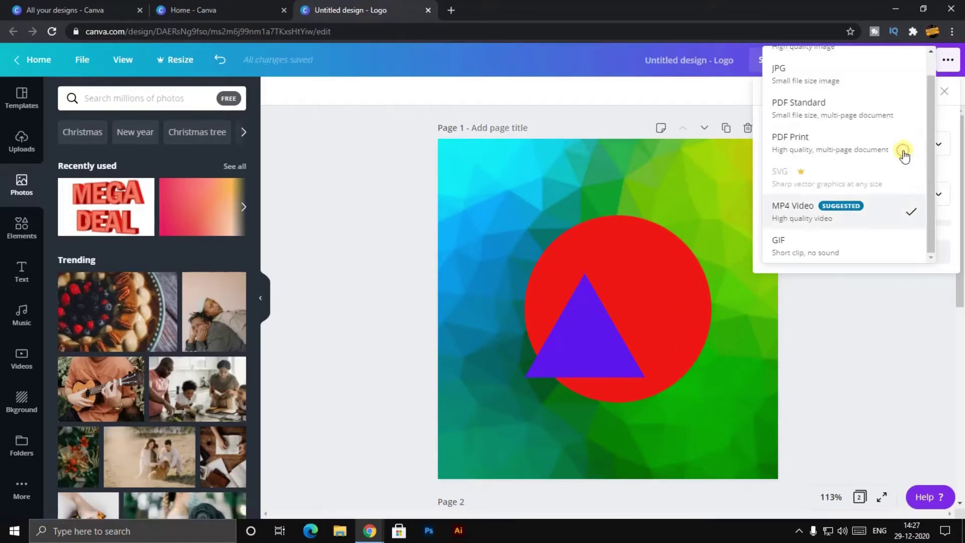
{"action": "left_click", "coordinate": [824, 62]}
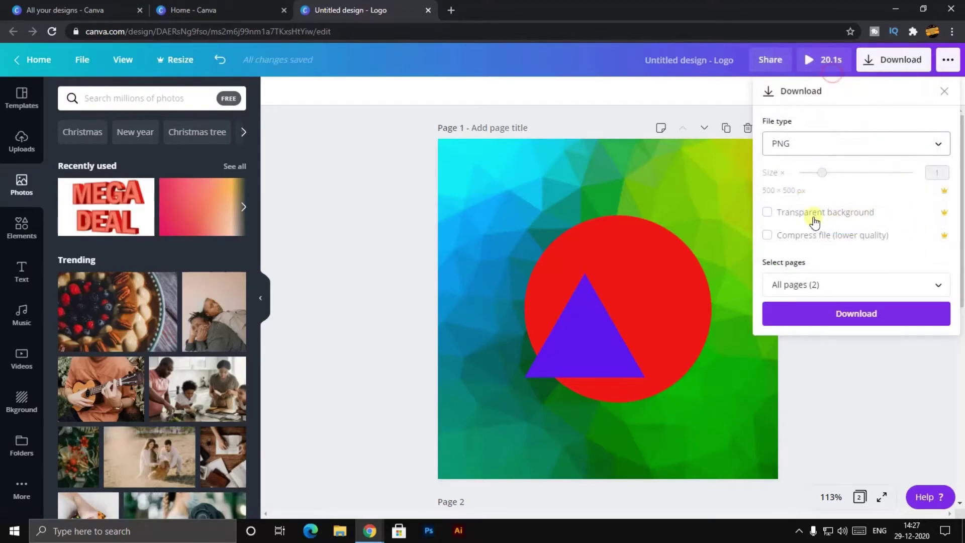
{"action": "left_click", "coordinate": [767, 212]}
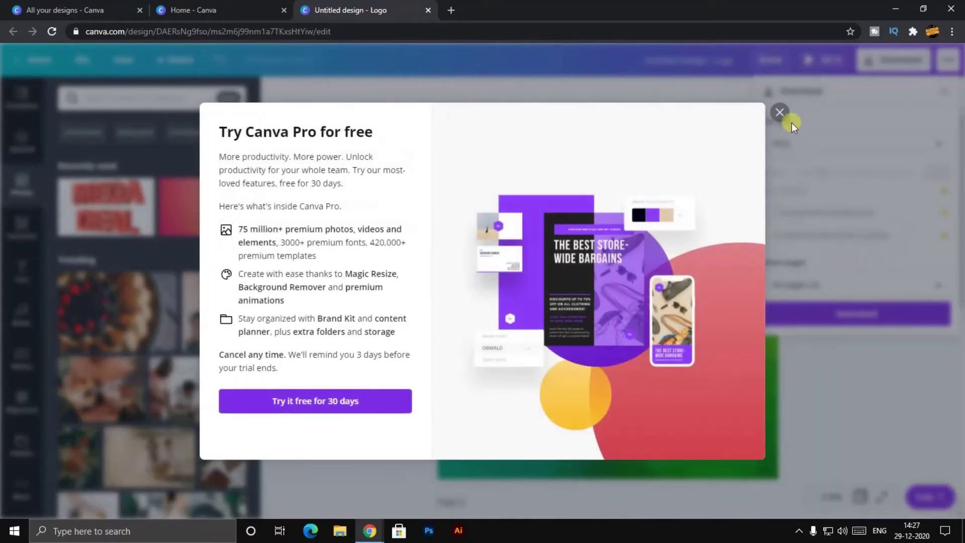
{"action": "left_click", "coordinate": [780, 112]}
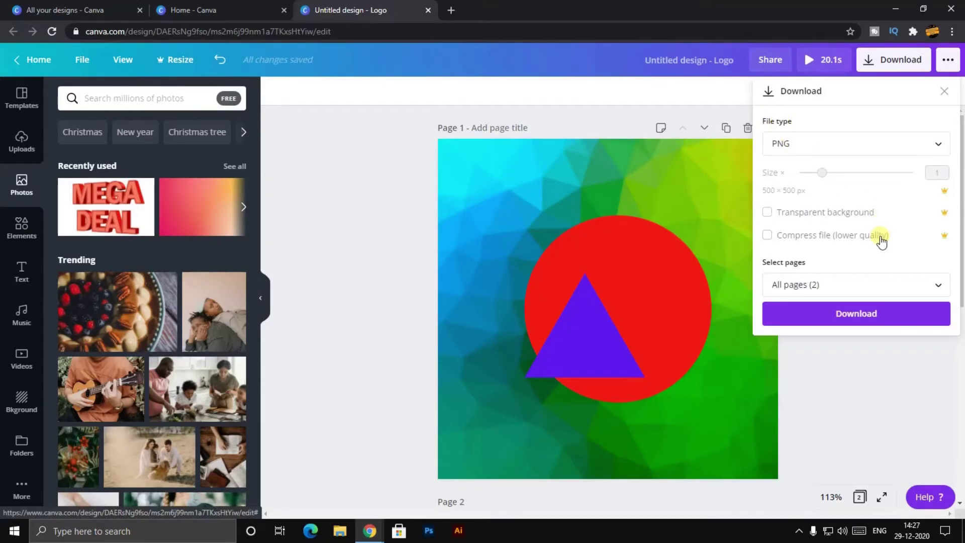
Limit the download to page 1 and download it as a PNG.
{"action": "left_click", "coordinate": [898, 291]}
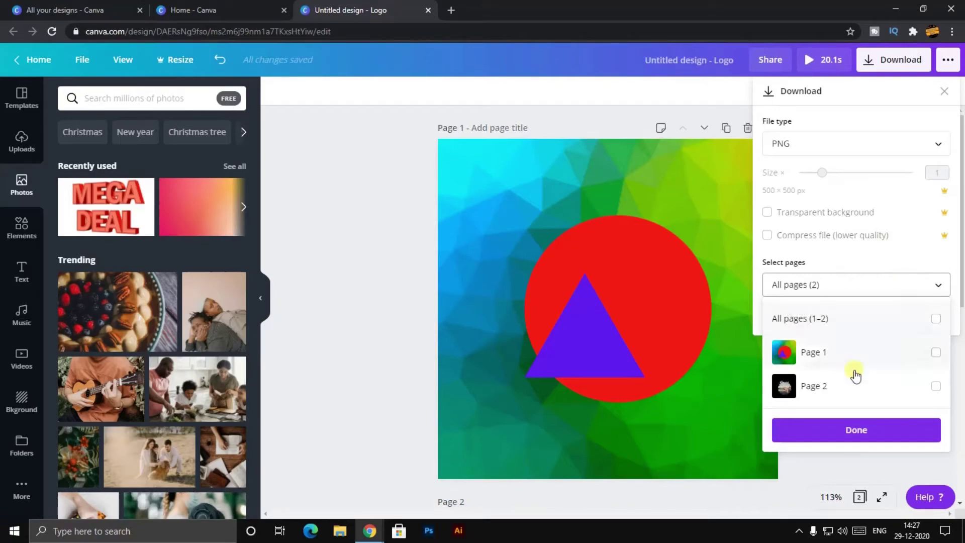
{"action": "left_click", "coordinate": [898, 357]}
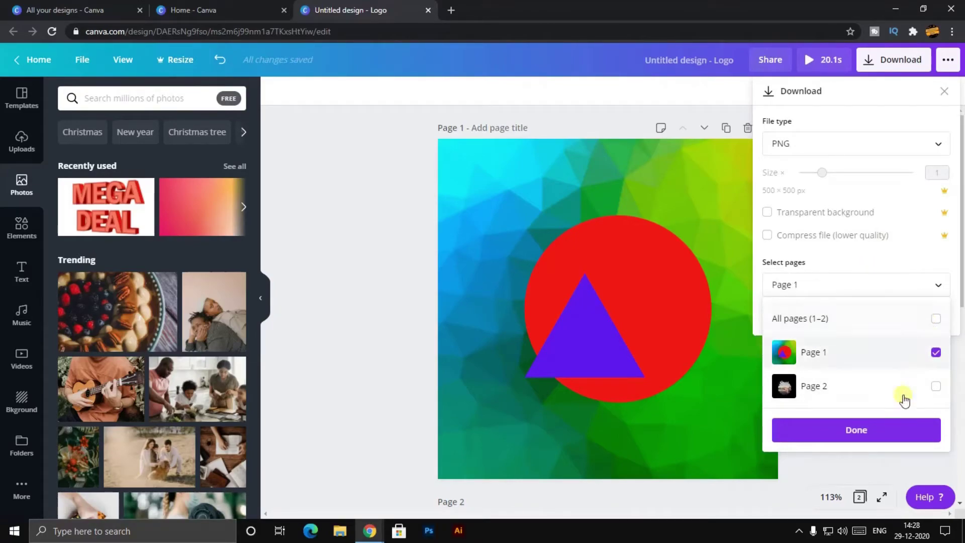
{"action": "left_click", "coordinate": [888, 425]}
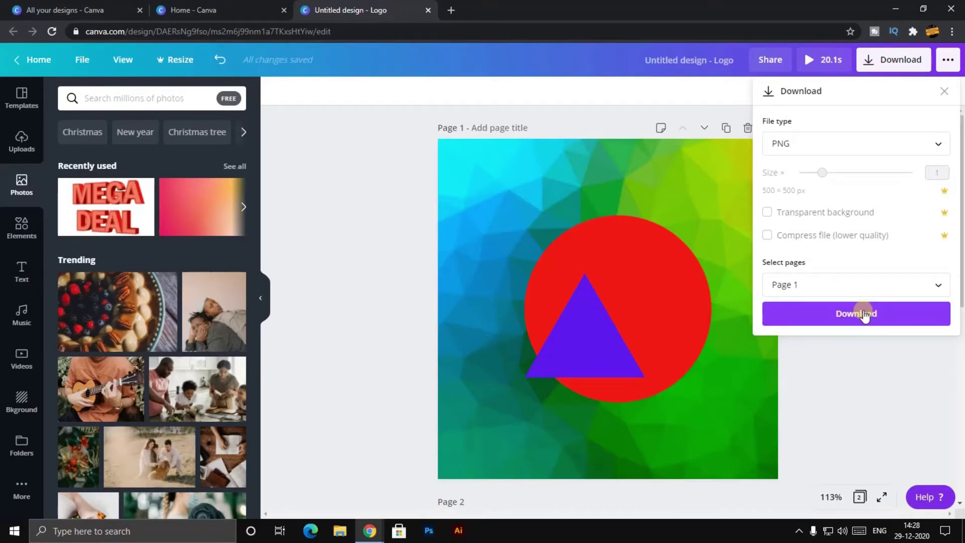
{"action": "left_click", "coordinate": [864, 314]}
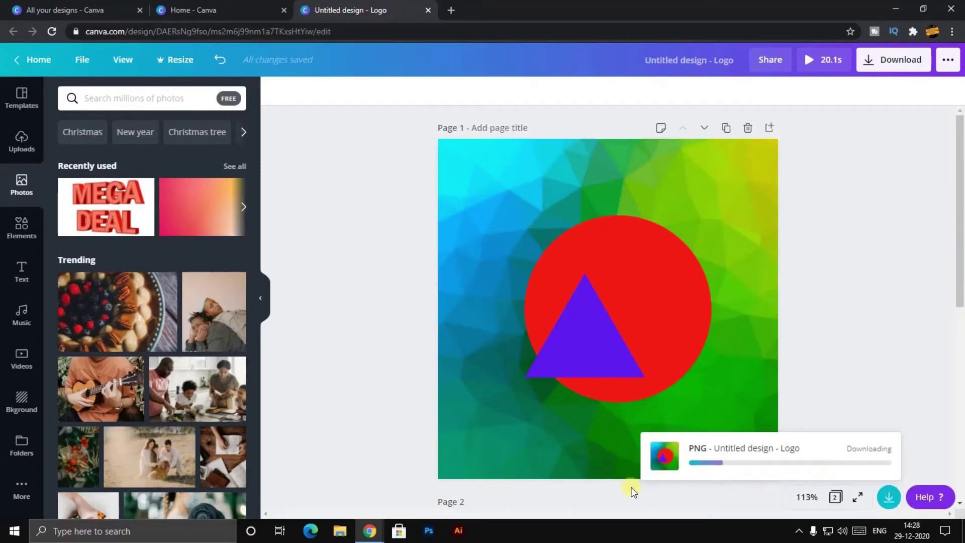
Move the blue triangle to the centre of the red circle on page 1 and dismiss the business card offer.
{"action": "left_click", "coordinate": [601, 360]}
{"action": "left_click_drag", "start_coordinate": [601, 360], "coordinate": [634, 342]}
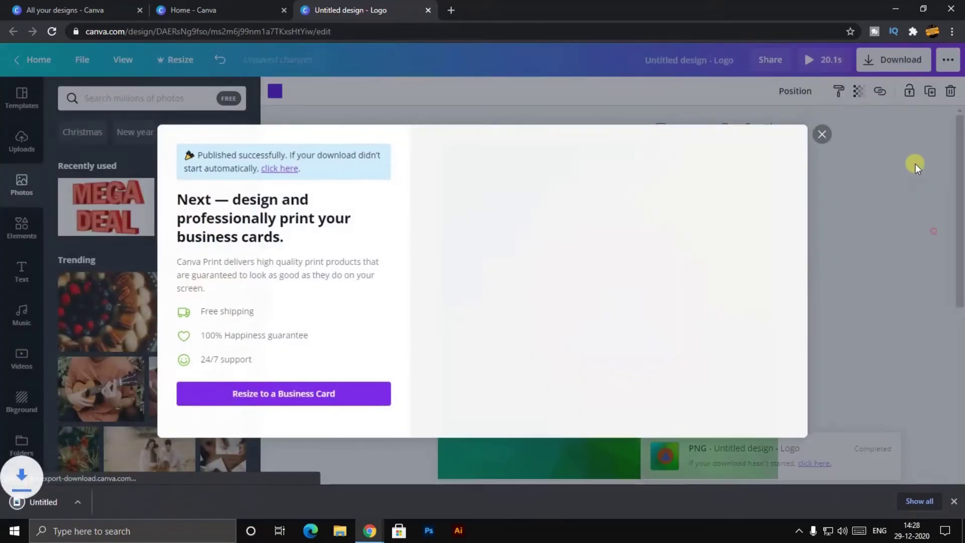
{"action": "left_click", "coordinate": [915, 163]}
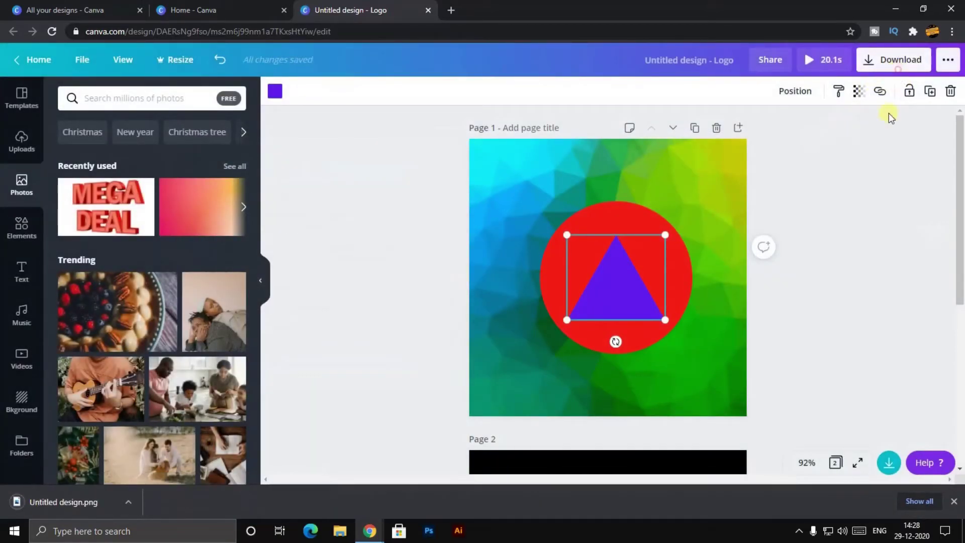
Download all pages of the design in PNG format.
{"action": "left_click", "coordinate": [894, 61]}
{"action": "left_click", "coordinate": [839, 144]}
{"action": "scroll", "coordinate": [809, 76], "scroll_direction": "up", "scroll_amount": 1}
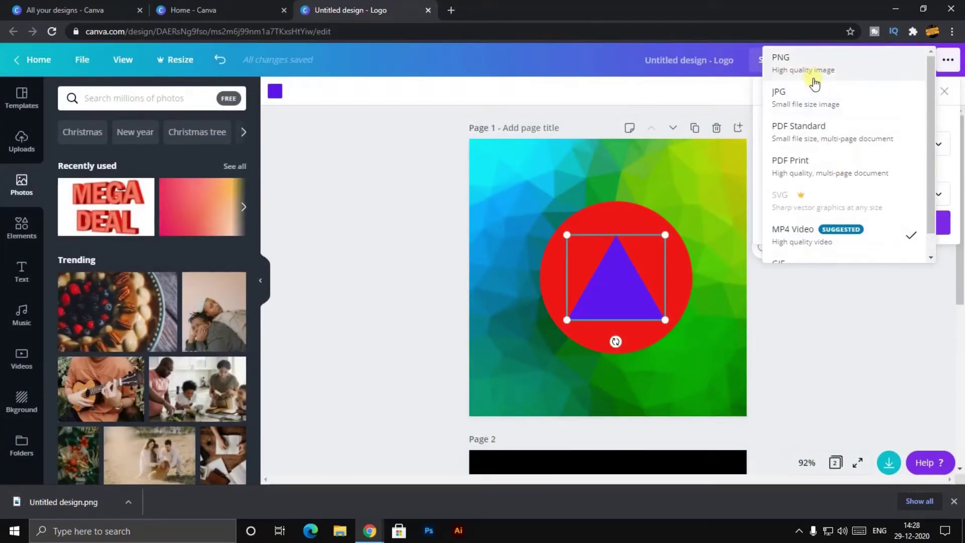
{"action": "left_click", "coordinate": [809, 75]}
{"action": "left_click", "coordinate": [802, 146]}
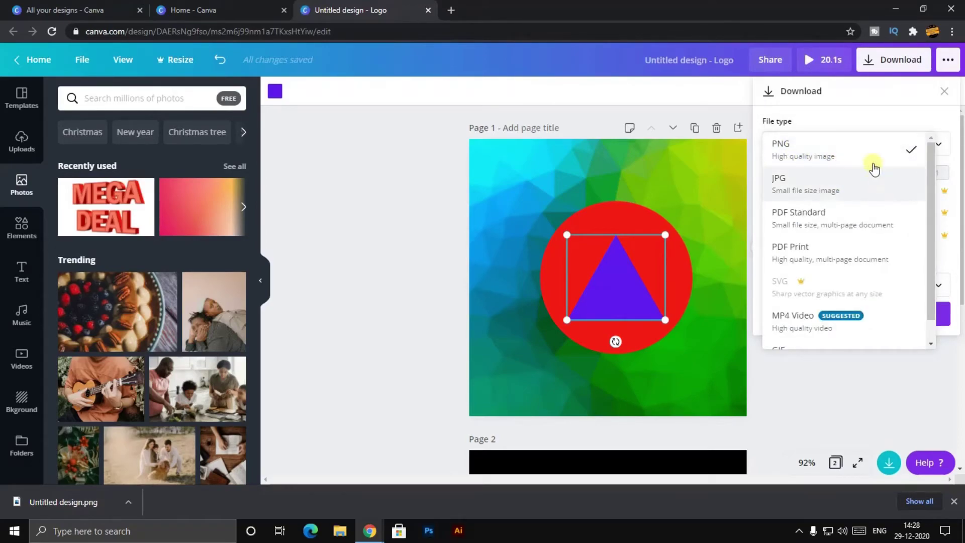
{"action": "left_click", "coordinate": [890, 431]}
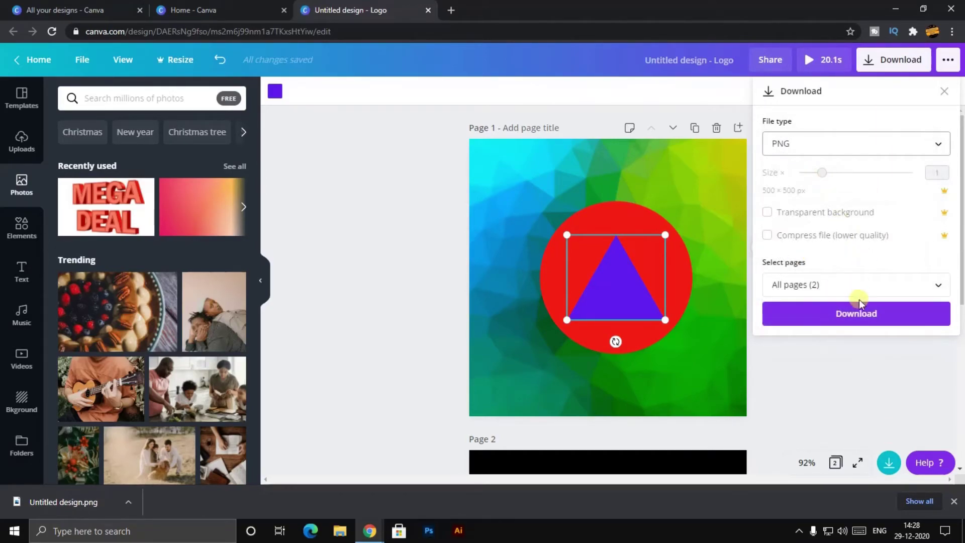
{"action": "left_click", "coordinate": [855, 311]}
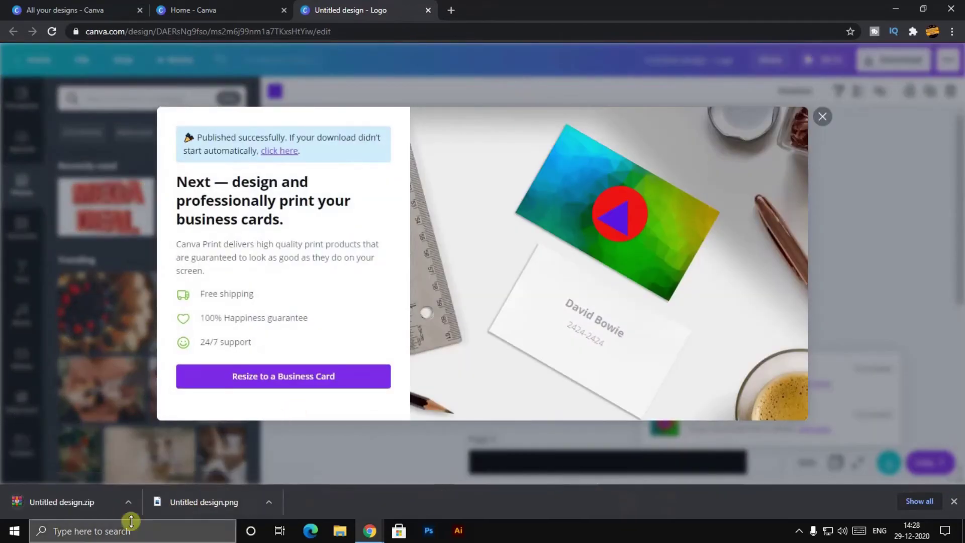
View 1.png from the downloaded Untitled design.zip, then switch back to the Canva design and dismiss the print offer.
{"action": "left_click", "coordinate": [62, 503]}
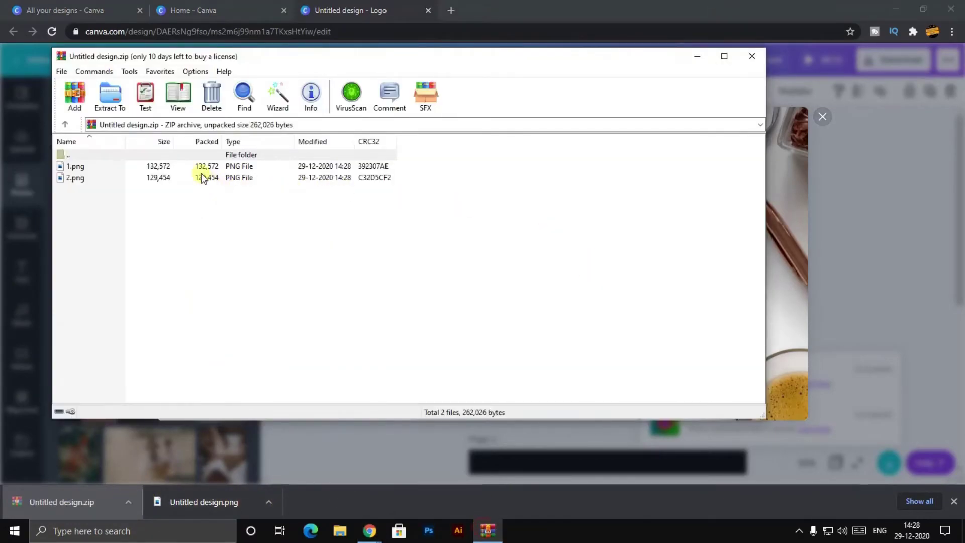
{"action": "double_click", "coordinate": [195, 168]}
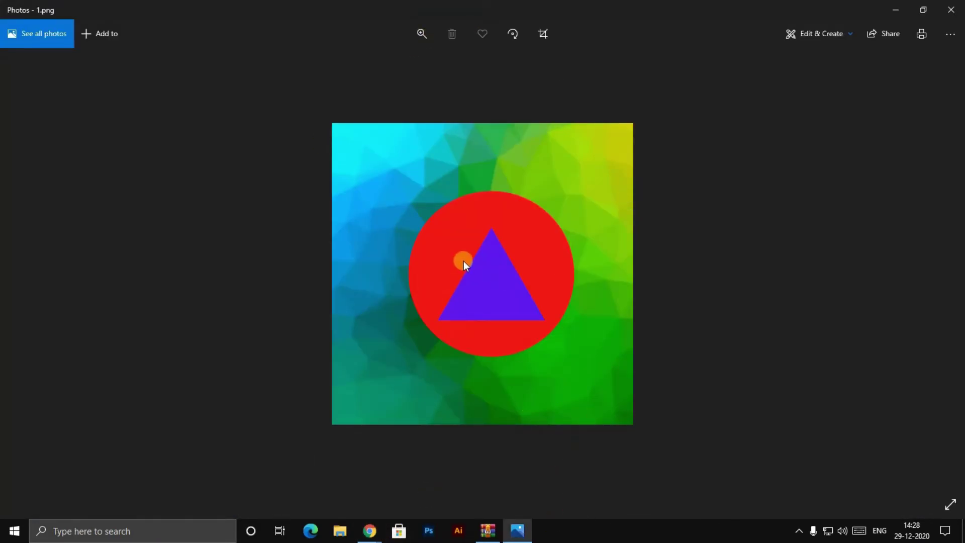
{"action": "mouse_move", "coordinate": [369, 530]}
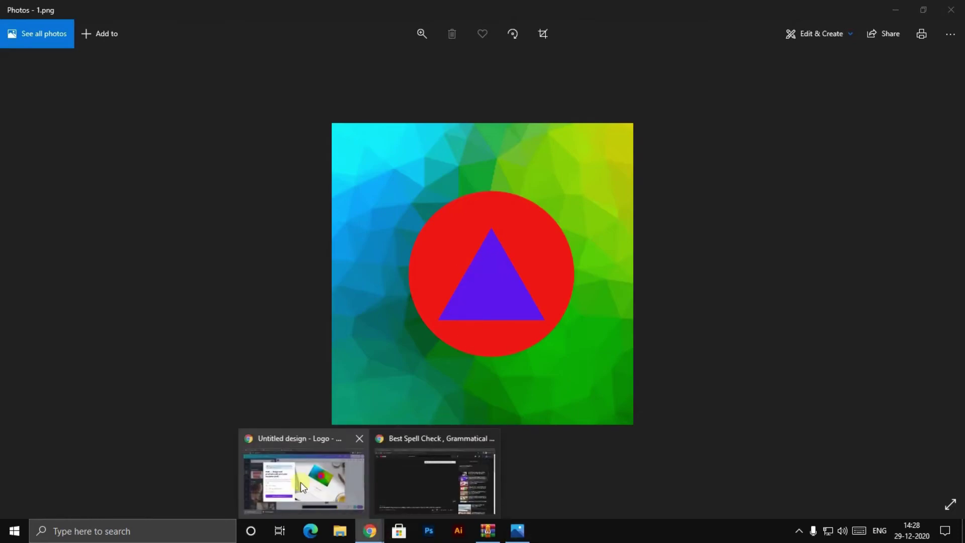
{"action": "left_click", "coordinate": [298, 480]}
{"action": "left_click", "coordinate": [822, 116]}
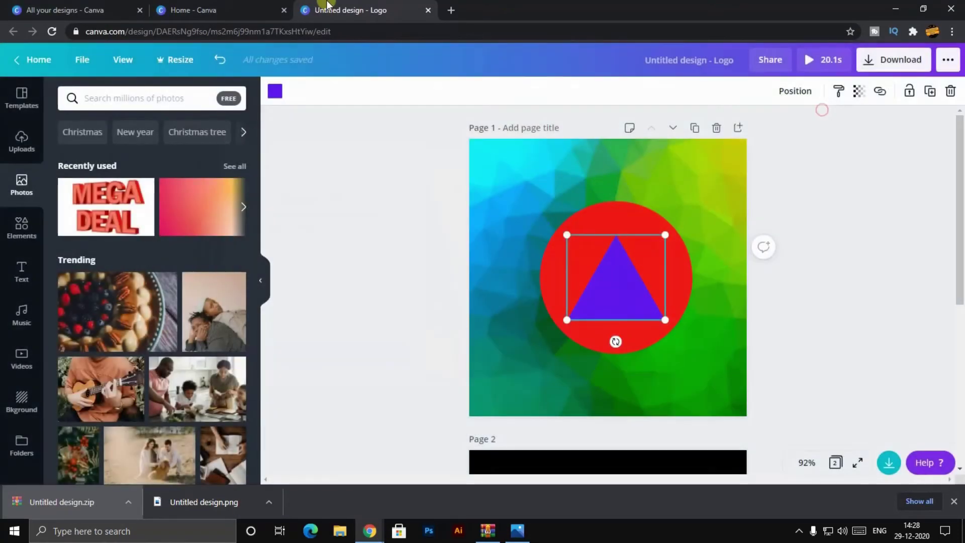
Open the "Add a heading" YouTube thumbnail from the list of all designs.
{"action": "left_click", "coordinate": [221, 9]}
{"action": "left_click", "coordinate": [91, 9]}
{"action": "left_click", "coordinate": [195, 6]}
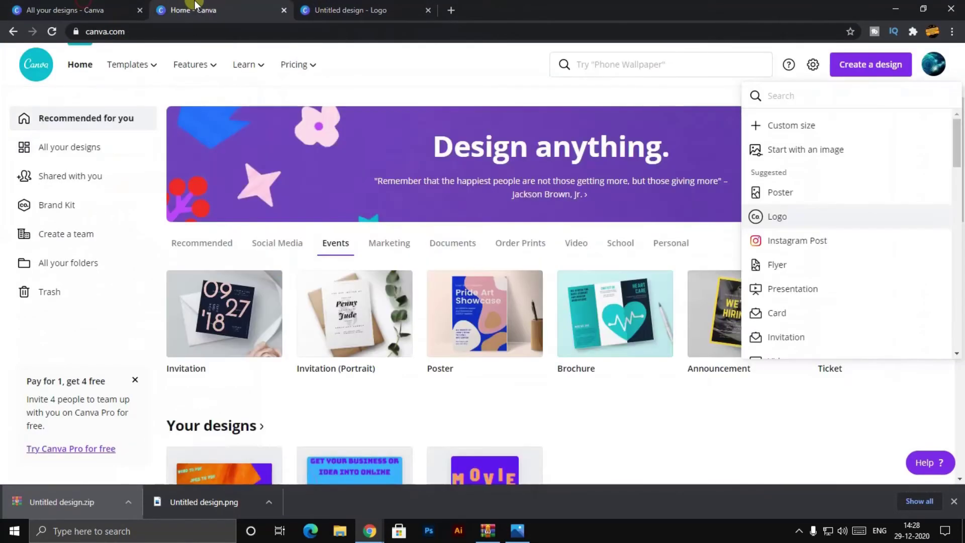
{"action": "left_click", "coordinate": [111, 9]}
{"action": "left_click", "coordinate": [437, 254]}
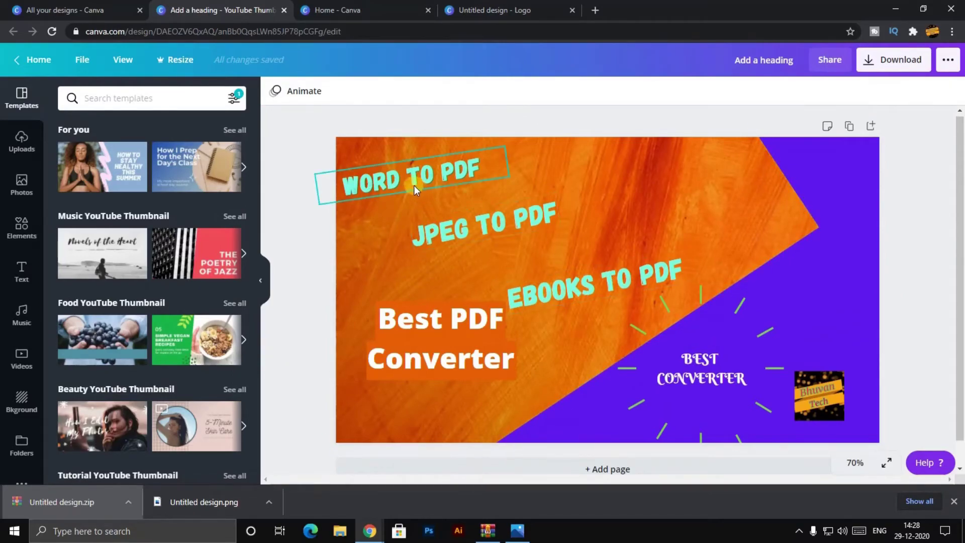
Shift the orange textured image in the thumbnail slightly down and to the left, and deselect it.
{"action": "scroll", "coordinate": [819, 322], "scroll_direction": "down", "scroll_amount": 1}
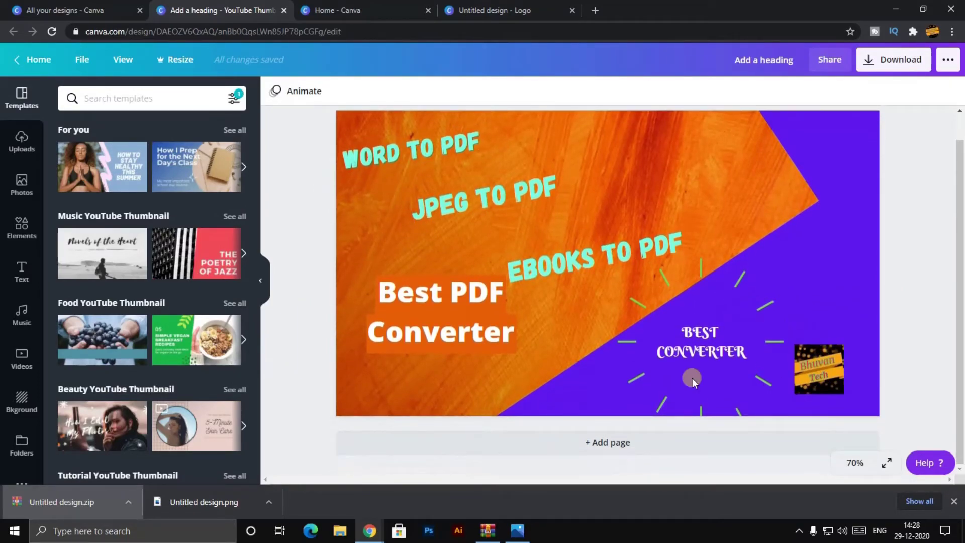
{"action": "left_click", "coordinate": [716, 194]}
{"action": "left_click_drag", "start_coordinate": [705, 174], "coordinate": [658, 257]}
{"action": "left_click", "coordinate": [912, 297]}
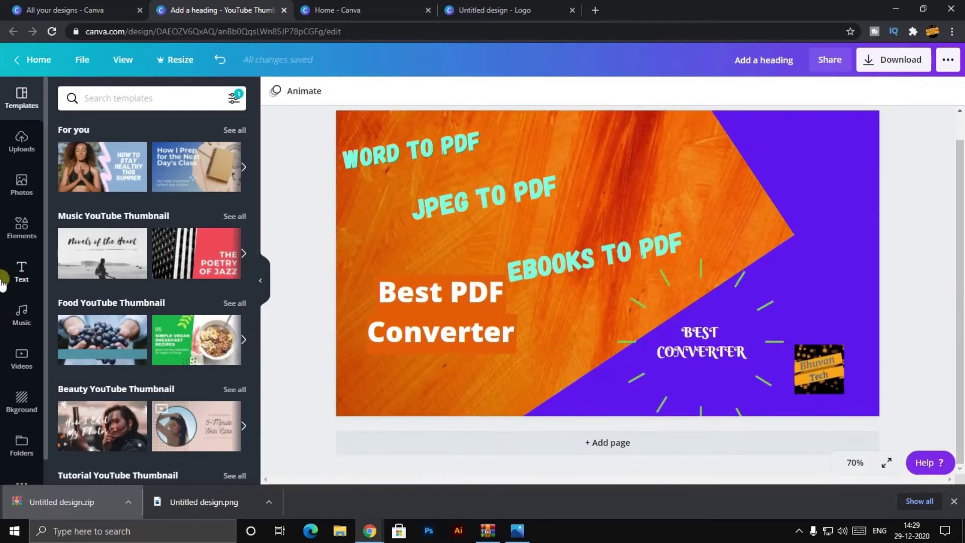
Try moving the letter T slightly lower in the "action" logo, and close that design without saving.
{"action": "left_click", "coordinate": [129, 9]}
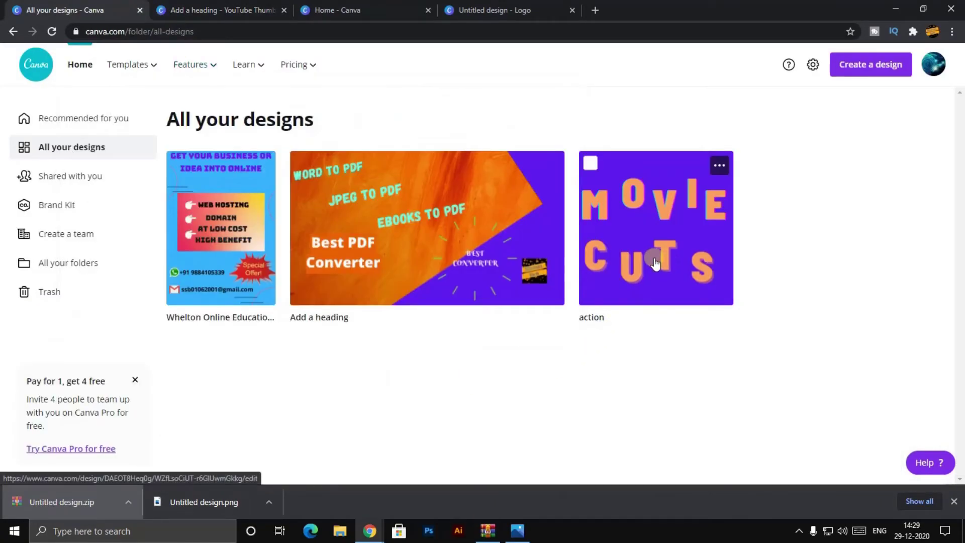
{"action": "left_click", "coordinate": [650, 207]}
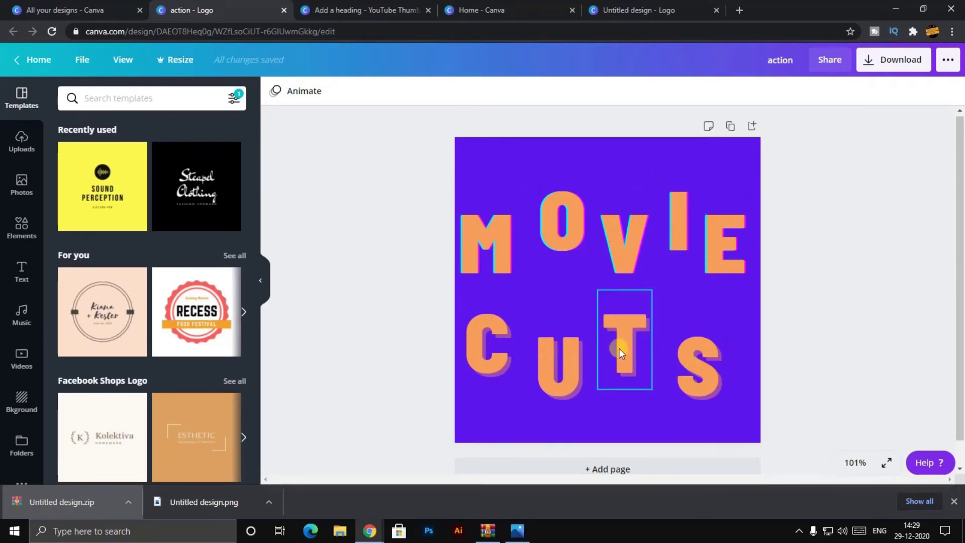
{"action": "left_click_drag", "start_coordinate": [622, 343], "coordinate": [623, 354]}
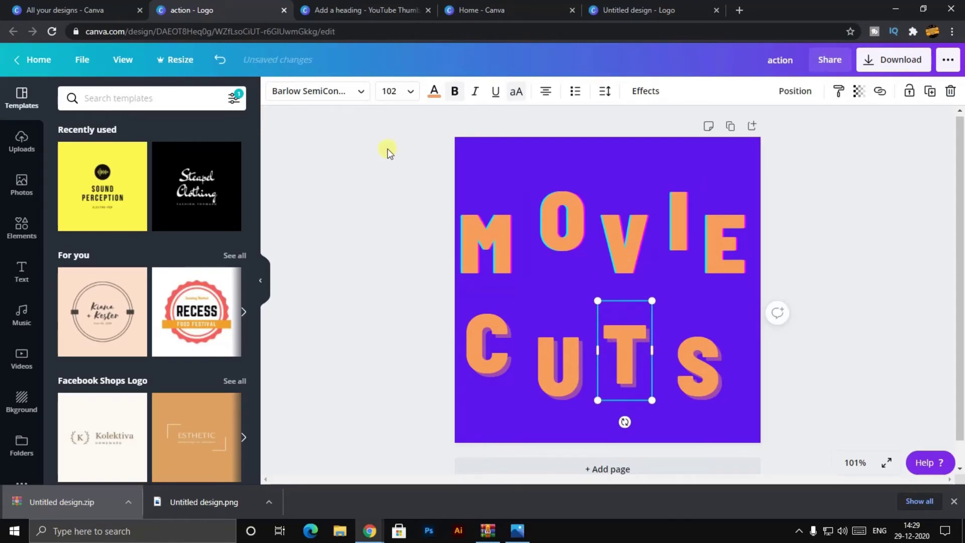
{"action": "left_click", "coordinate": [284, 10]}
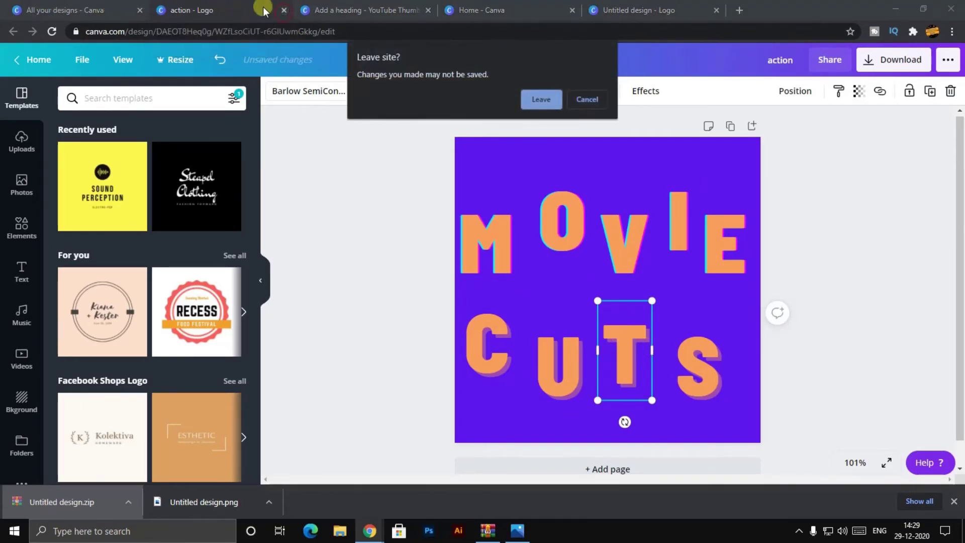
{"action": "left_click", "coordinate": [521, 99]}
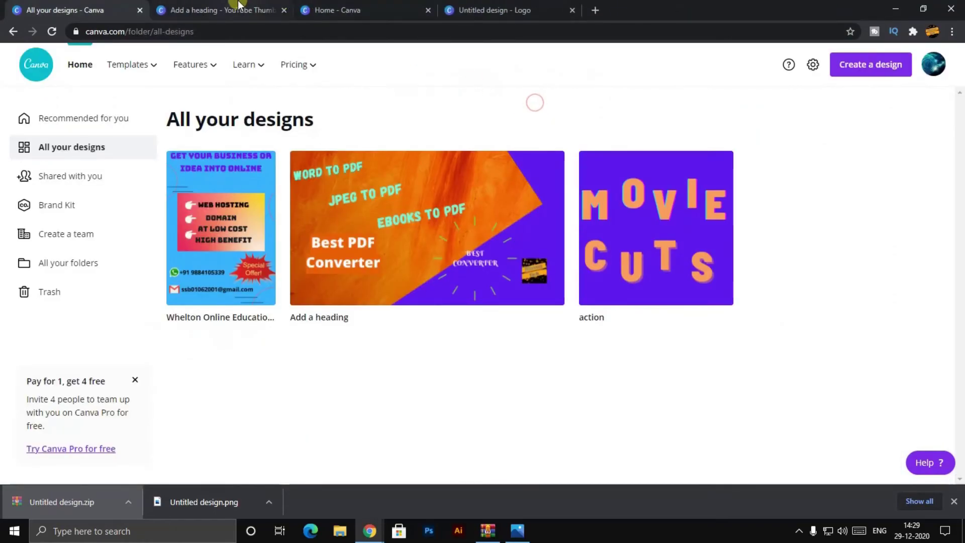
Return to the Canva home page, close the list of design types and dismiss the "Pay for 1, get 4 free" offer.
{"action": "left_click", "coordinate": [239, 6]}
{"action": "left_click", "coordinate": [307, 7]}
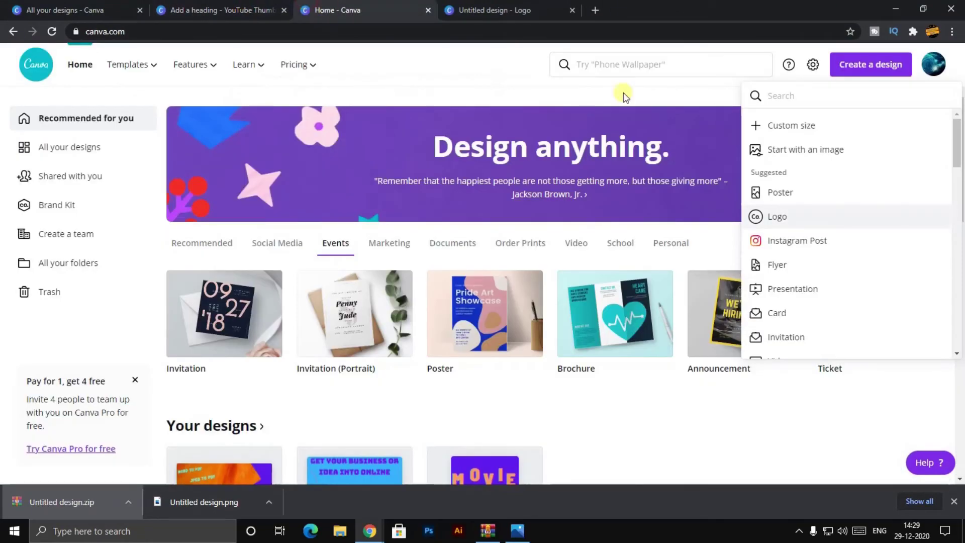
{"action": "left_click", "coordinate": [704, 88]}
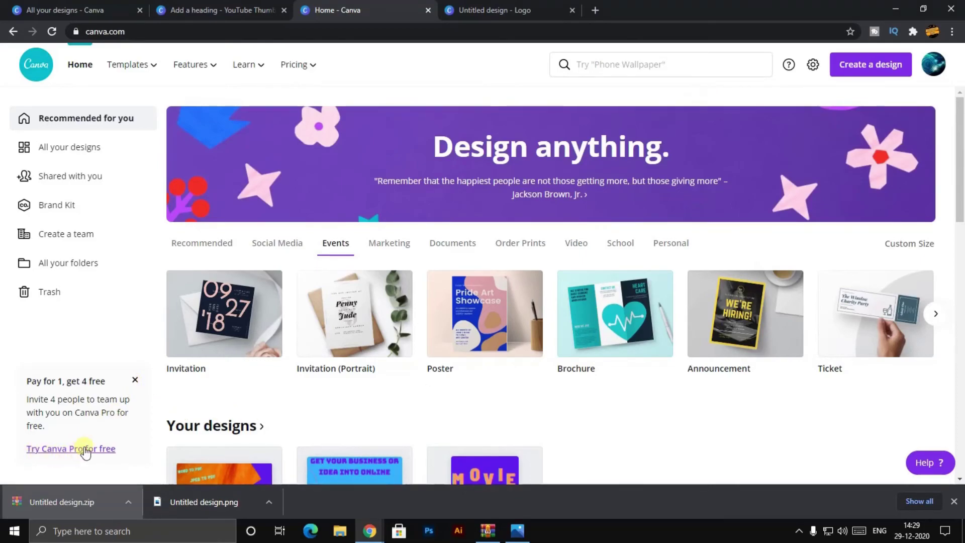
{"action": "left_click", "coordinate": [133, 381]}
Look through the template suggestions on the home page and close the browser's downloads bar.
{"action": "scroll", "coordinate": [588, 326], "scroll_direction": "down", "scroll_amount": 5}
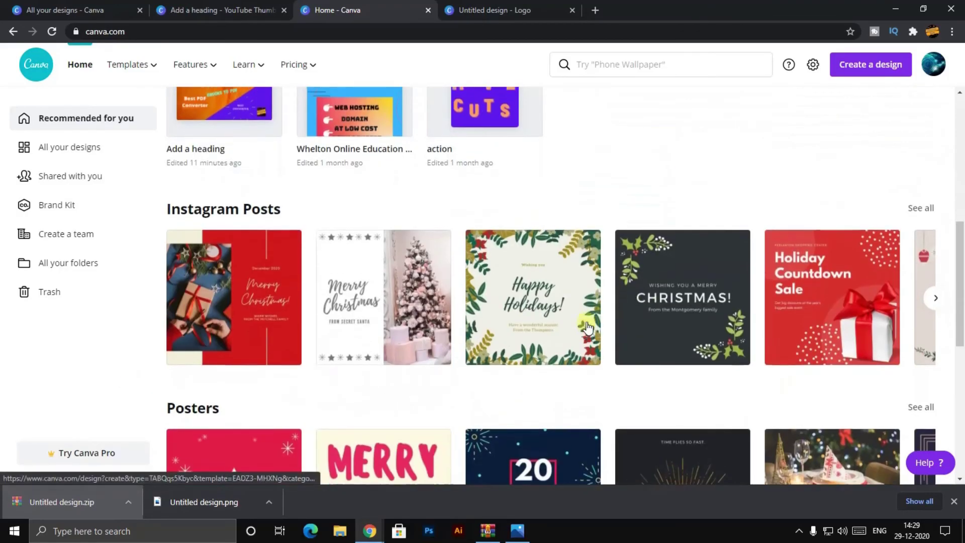
{"action": "scroll", "coordinate": [588, 326], "scroll_direction": "up", "scroll_amount": 4}
{"action": "scroll", "coordinate": [588, 326], "scroll_direction": "down", "scroll_amount": 1}
{"action": "scroll", "coordinate": [588, 326], "scroll_direction": "up", "scroll_amount": 3}
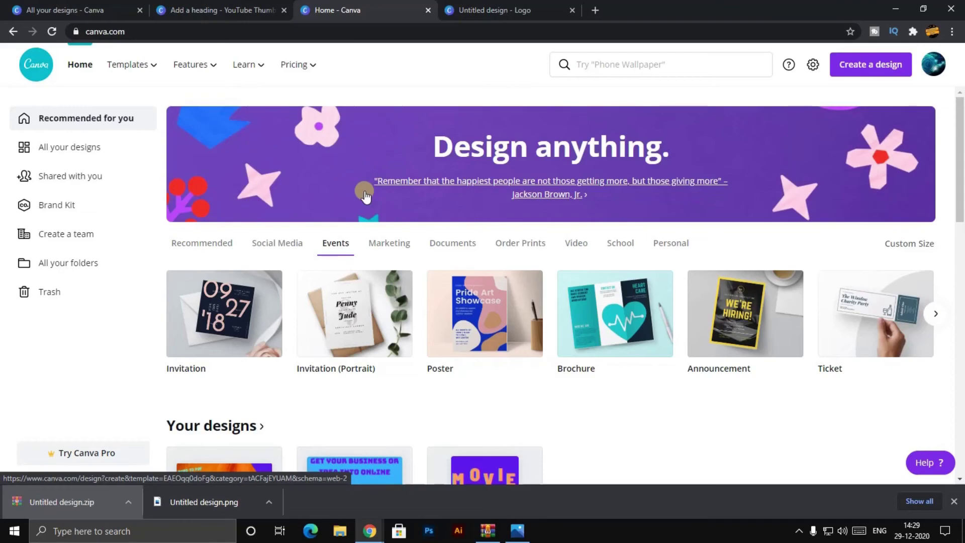
{"action": "left_click", "coordinate": [953, 501]}
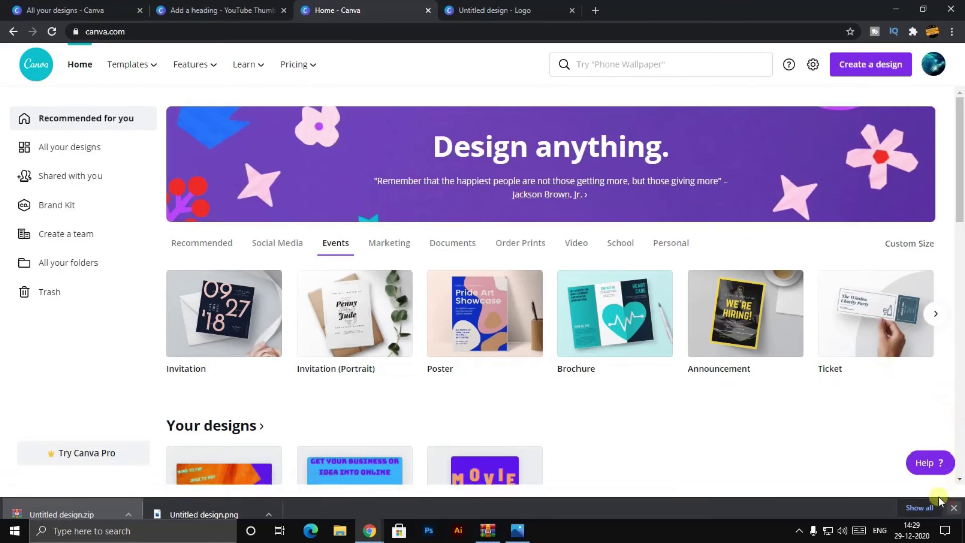